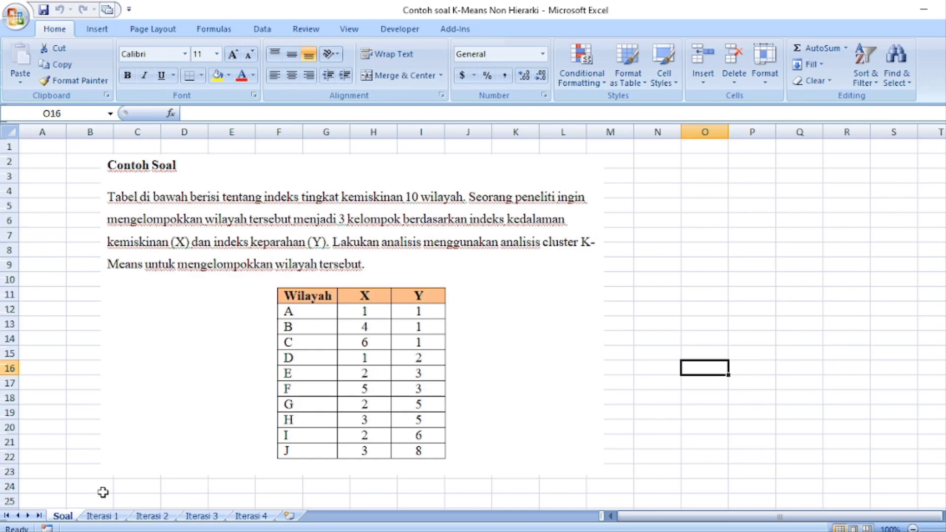
Step: Open the Iterasi 1 sheet and examine the centroid section, including the references behind centroid 1's X and Y values
click(101, 516)
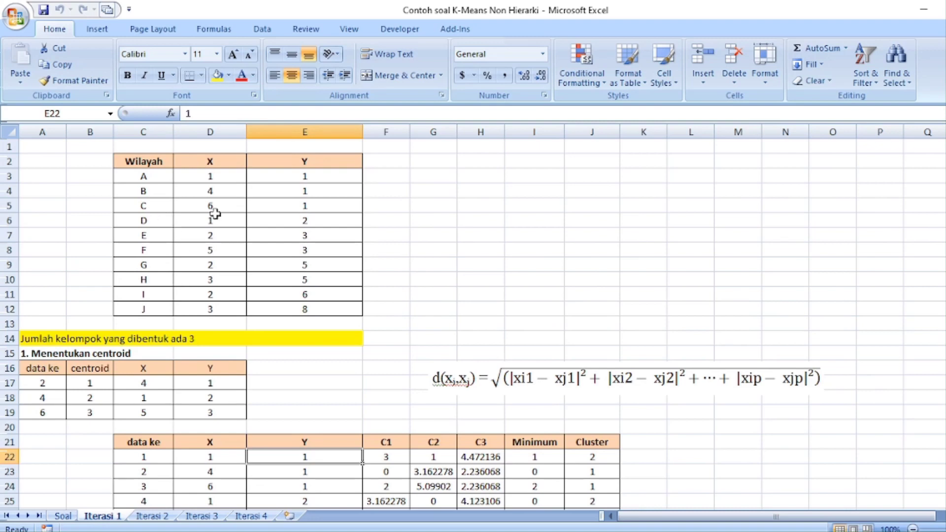
click(97, 353)
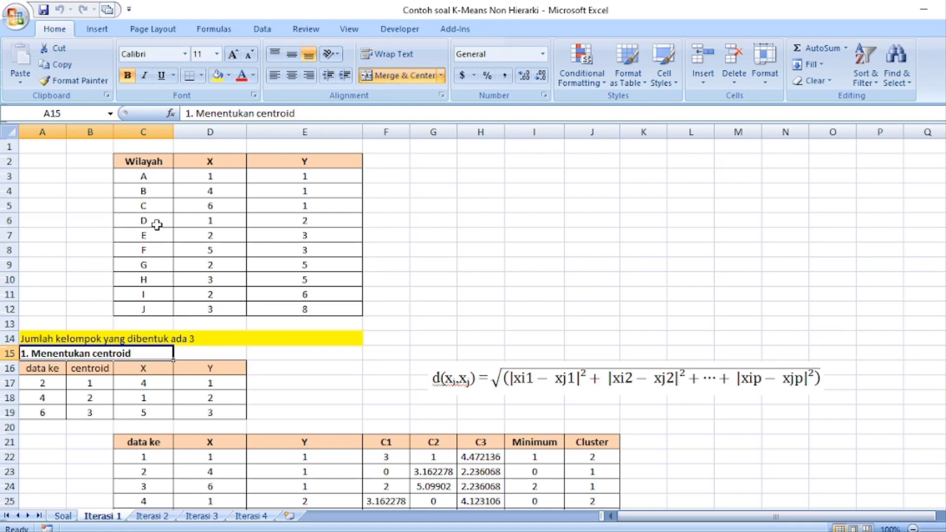
click(117, 336)
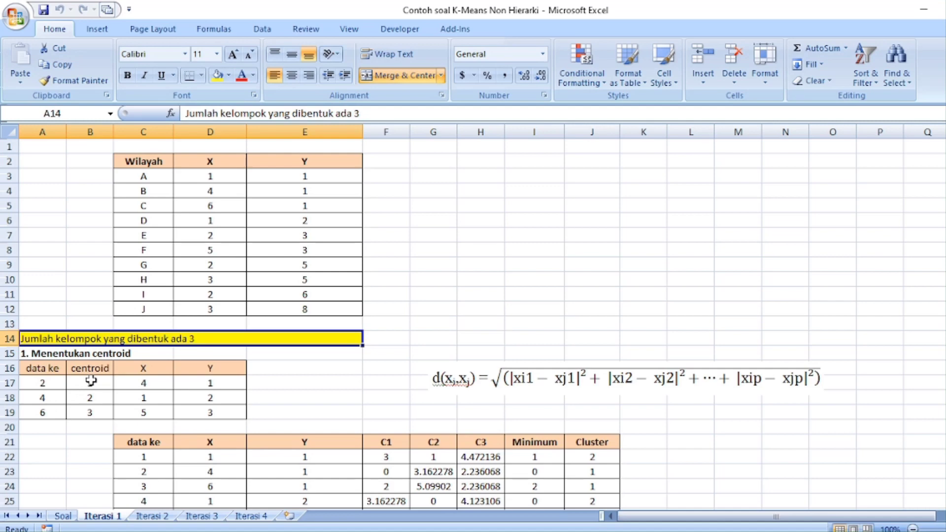
click(37, 382)
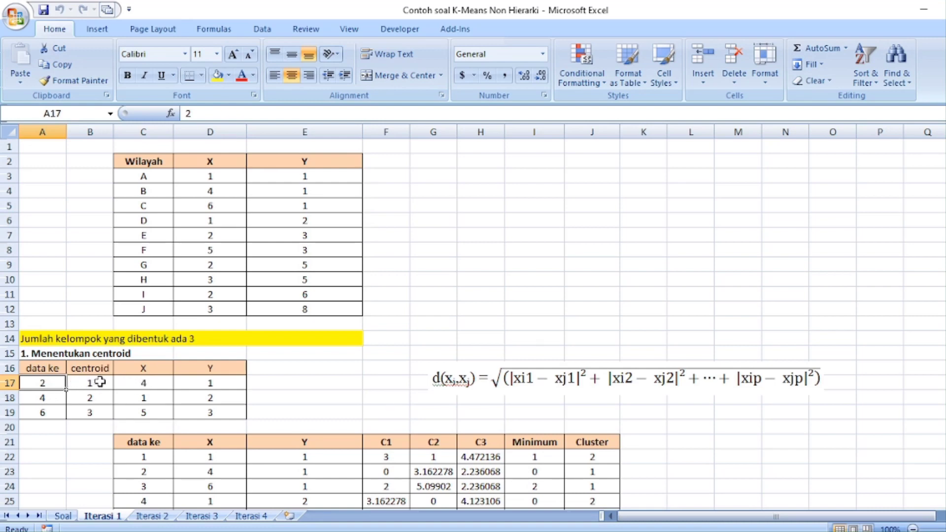
click(151, 383)
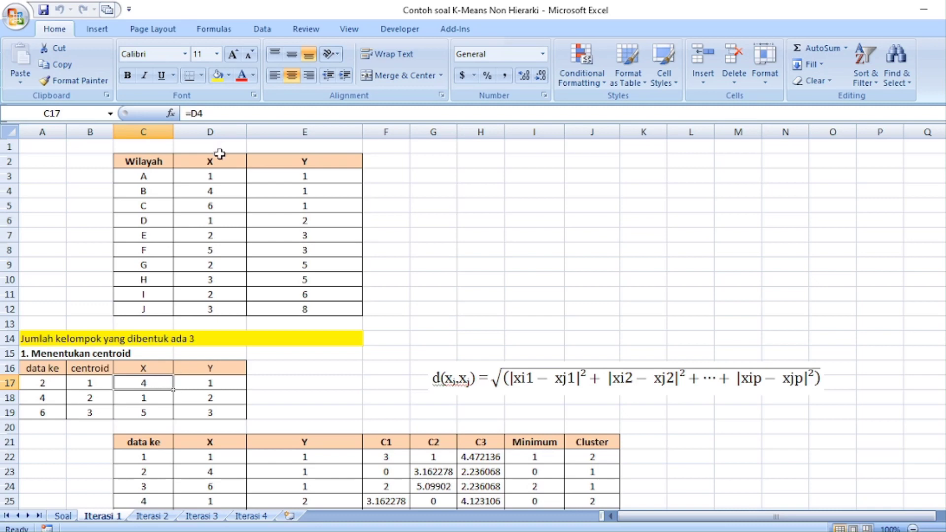
click(216, 382)
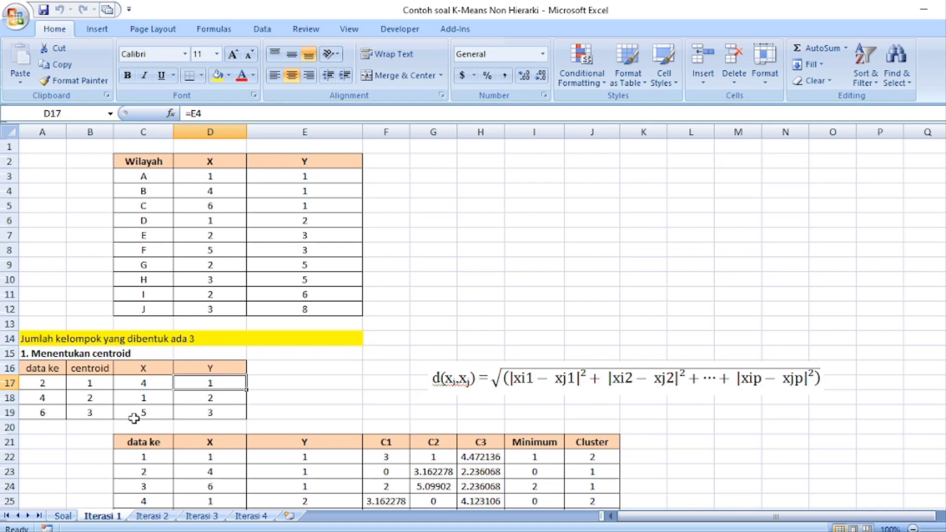
Step: Look through the distance table on Iterasi 1, from data 1 down past data 10
click(340, 461)
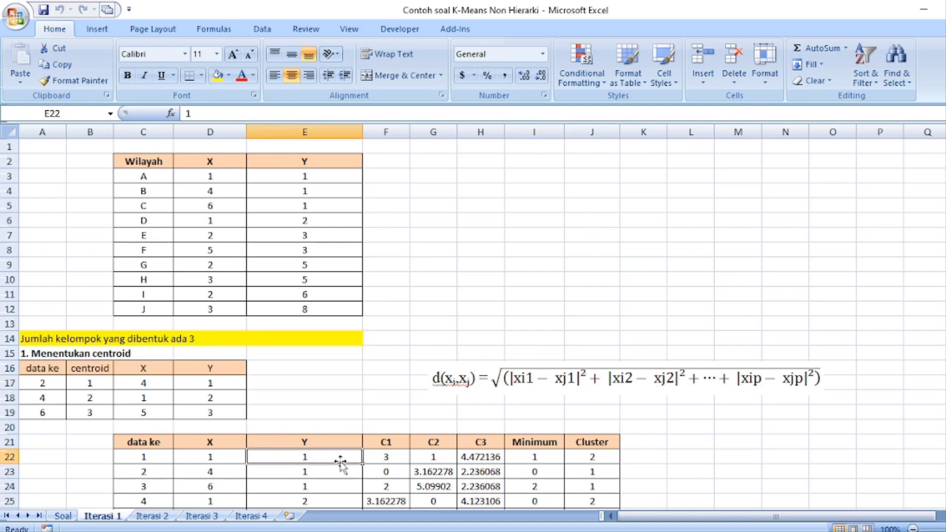
key(Down)
key(Down)
key(Down)
key(Down)
key(Down)
key(Down)
key(Down)
key(Down)
key(Down)
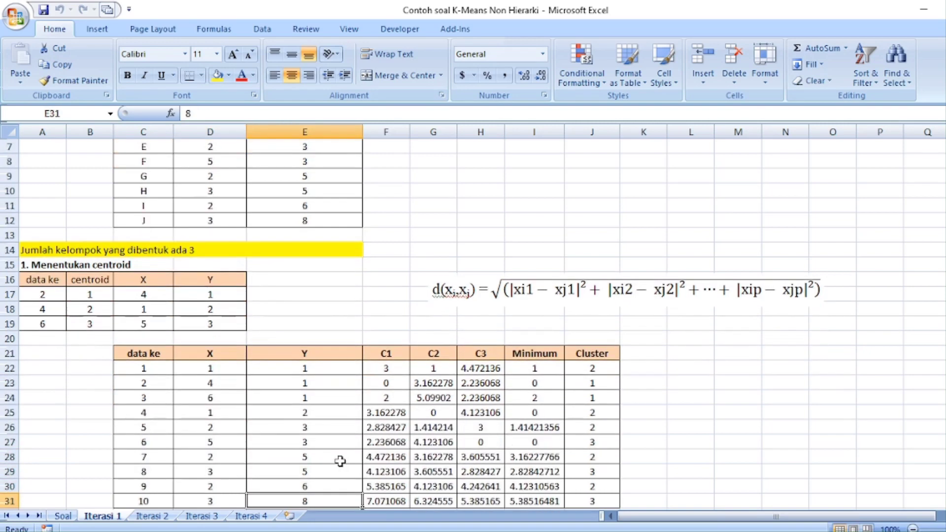
key(Down)
key(Down)
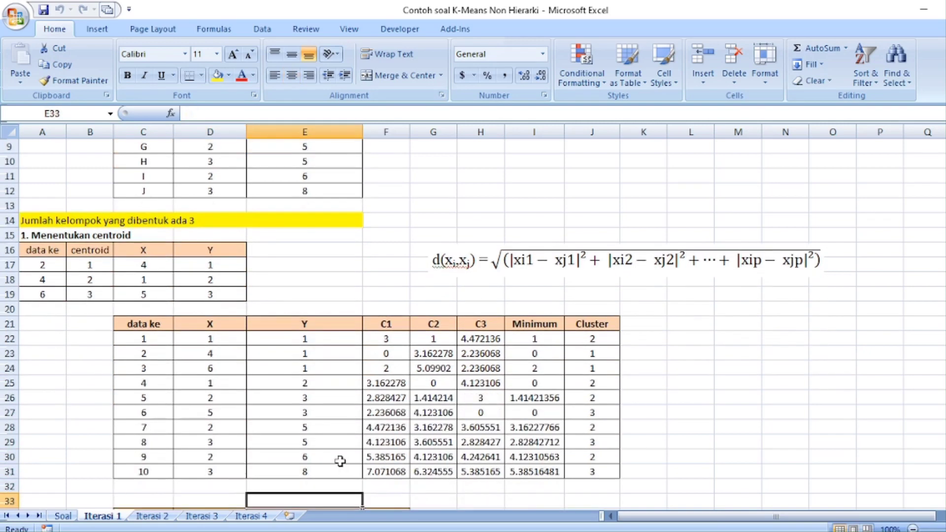
Step: Inspect the Euclidean distance formula for data 1 in the C1 column and the cells it references
click(394, 340)
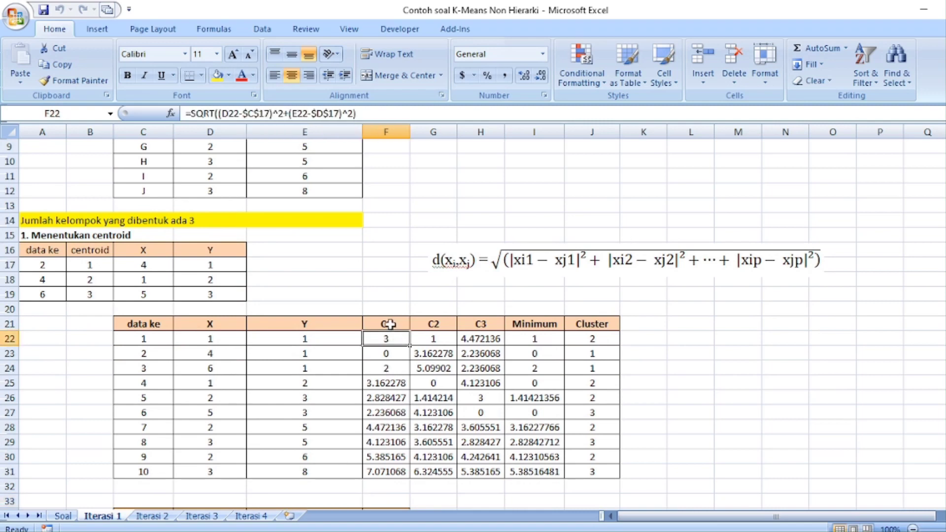
click(391, 325)
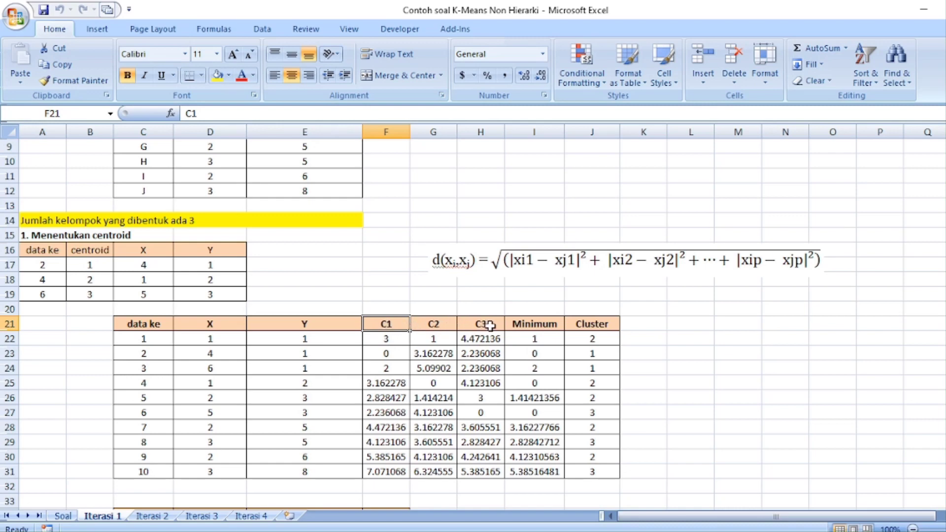
click(382, 341)
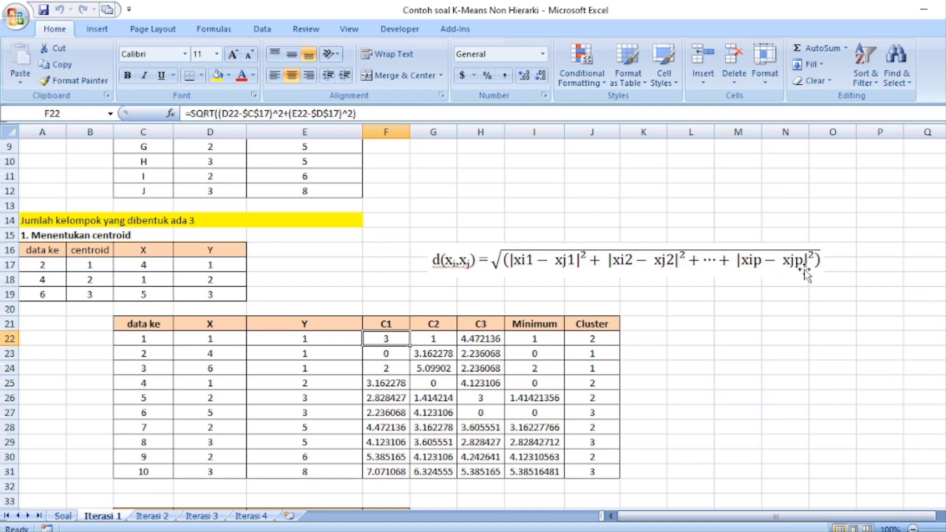
click(366, 113)
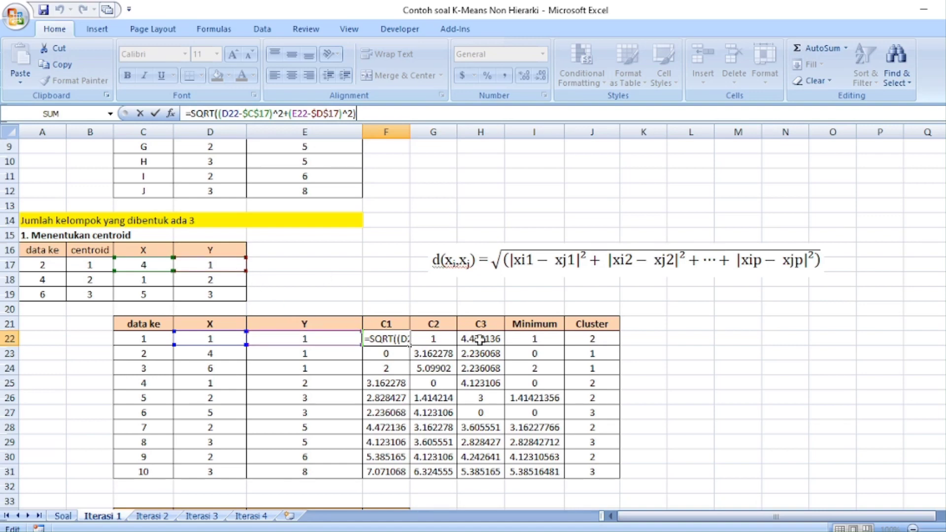
key(Return)
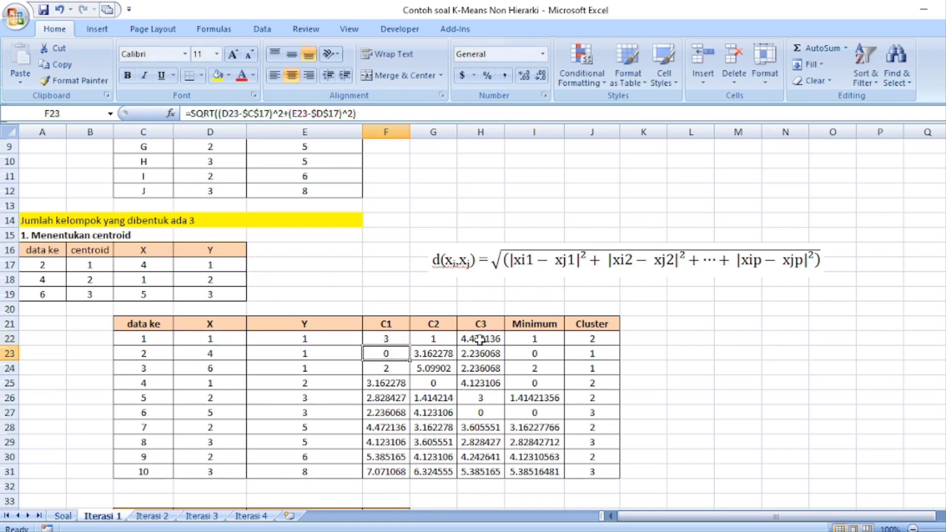
Step: Compare the C2 and C3 distance formulas for data 1 with the centroid rows they reference
click(386, 324)
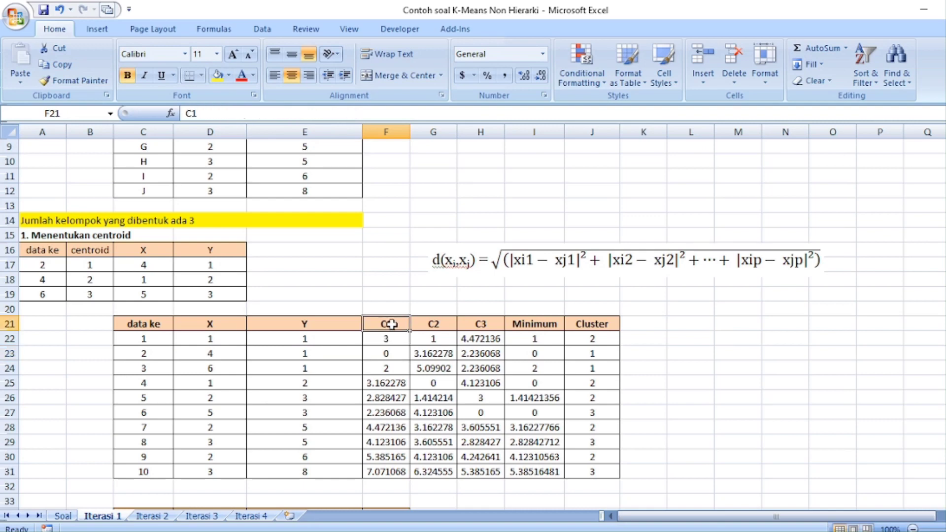
click(439, 339)
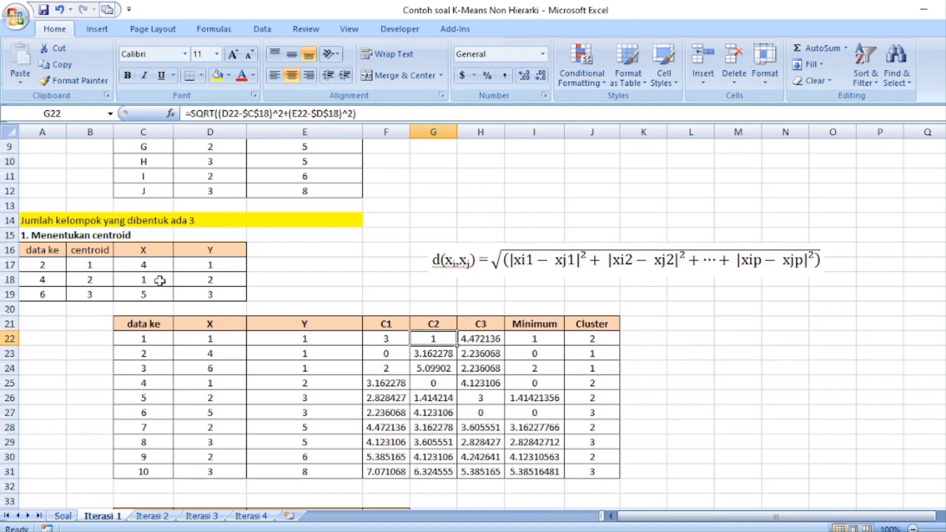
drag(159, 280, 507, 306)
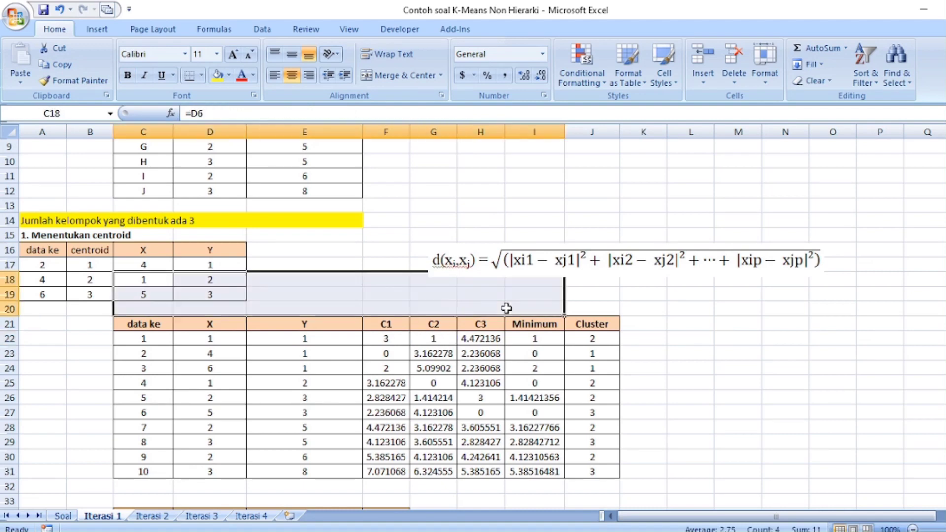
click(476, 330)
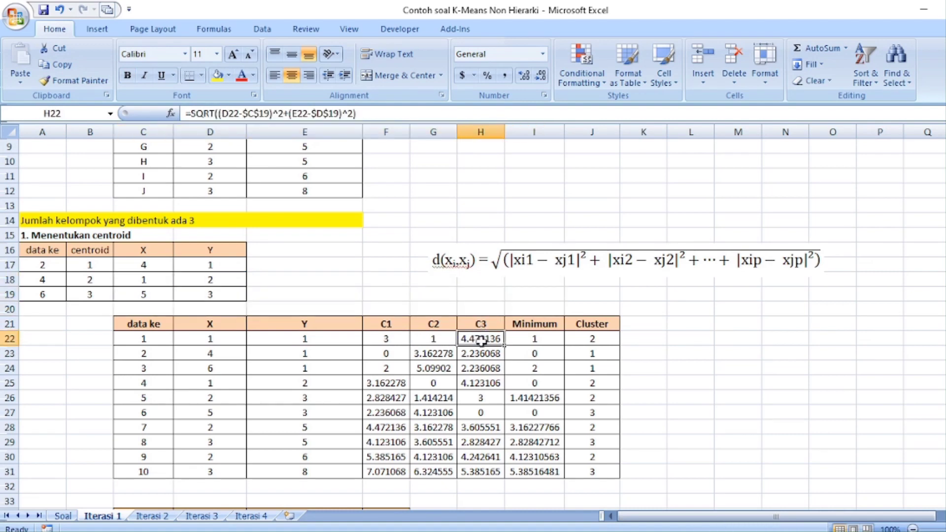
double_click(480, 340)
key(Return)
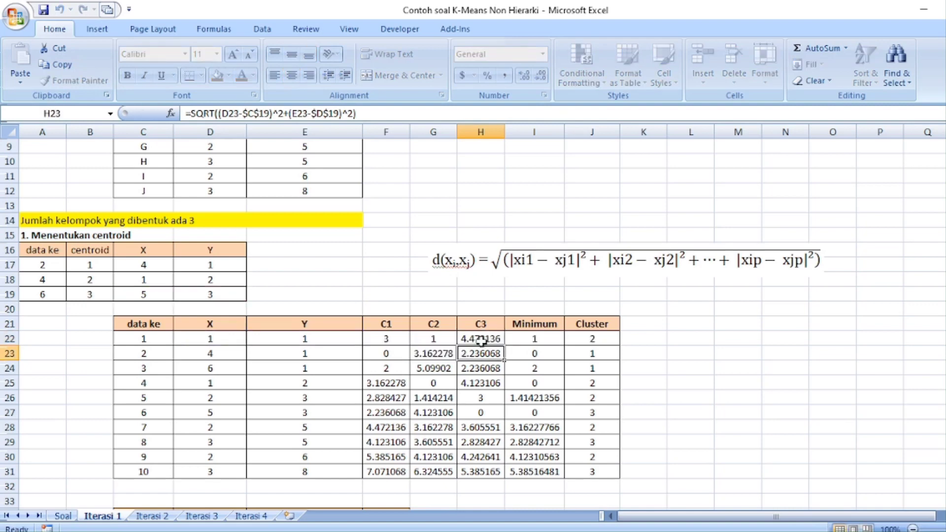
Step: Check the MIN(F22:H22) formula in I22 and fill it down the Minimum column to row 31
key(Up)
key(Right)
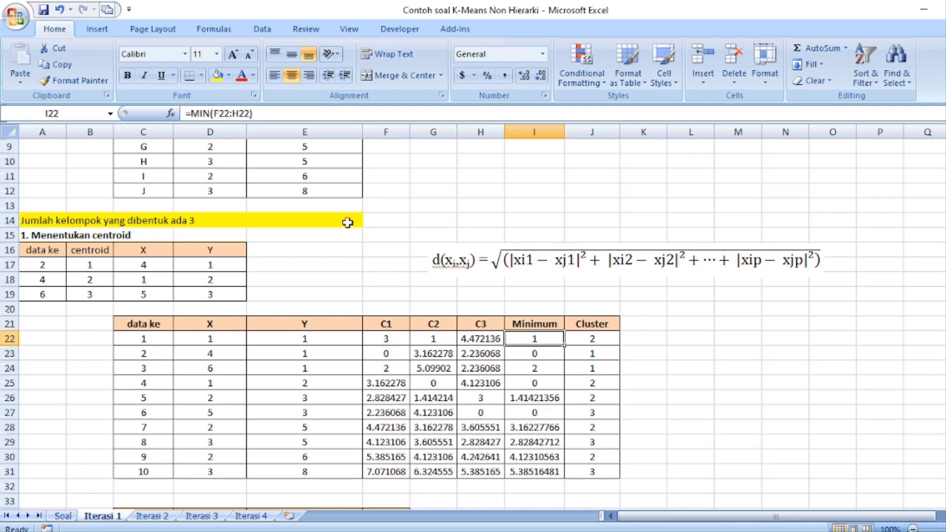
click(274, 114)
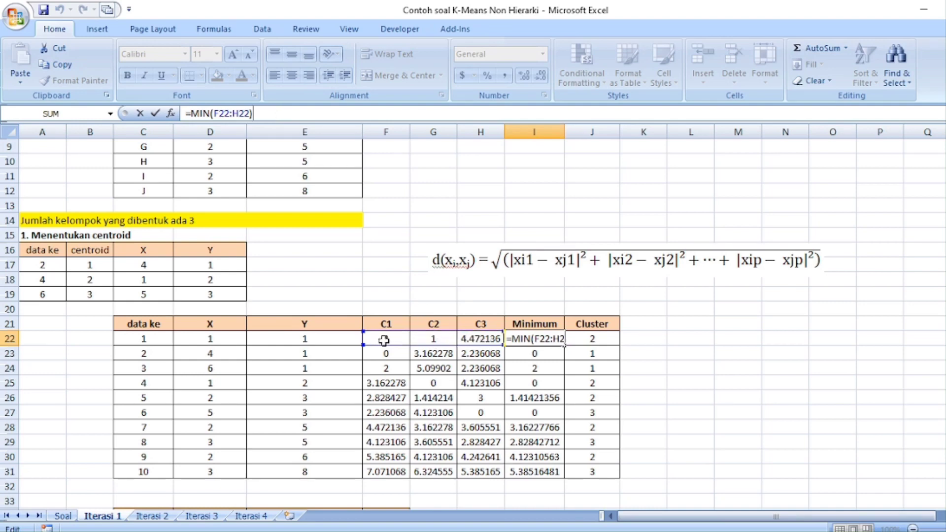
key(Return)
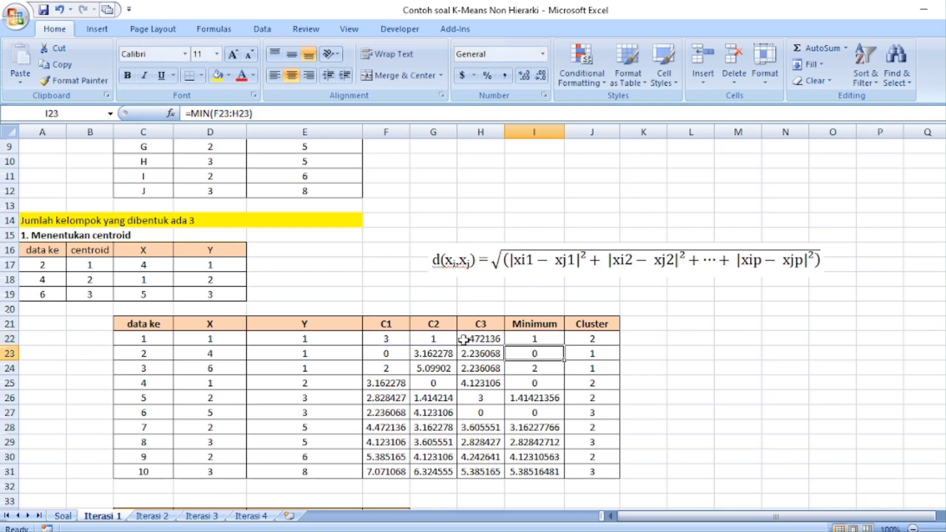
key(Up)
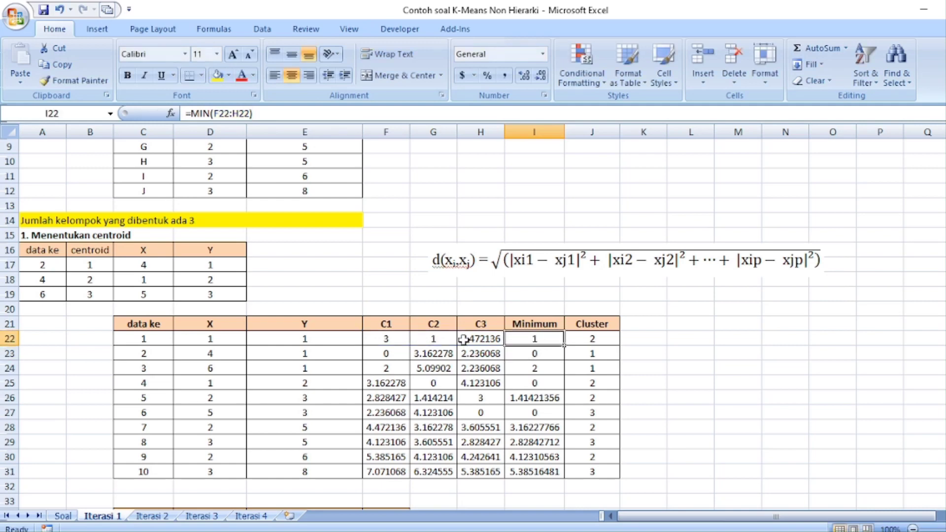
double_click(565, 346)
click(540, 469)
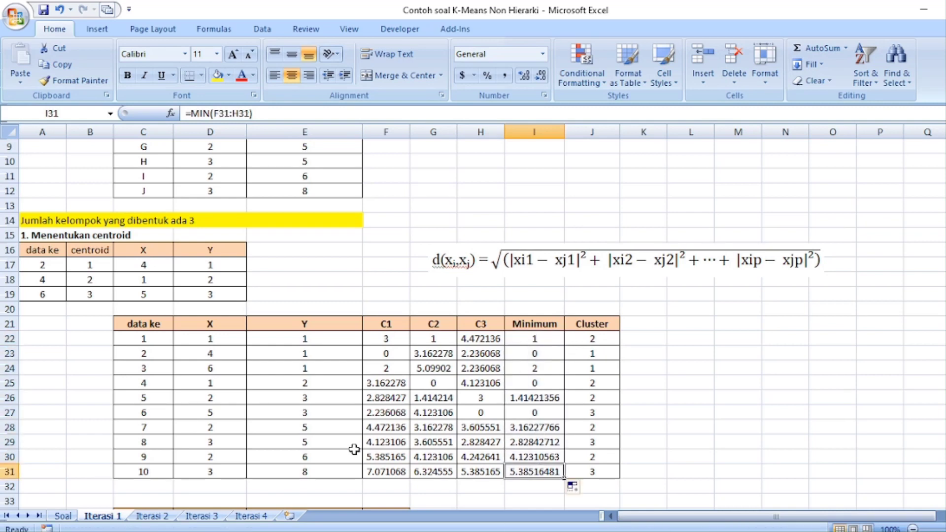
Step: Inspect the nested IF formula in J22 that assigns data 1 to a cluster, comparing it with the row's distances
click(592, 339)
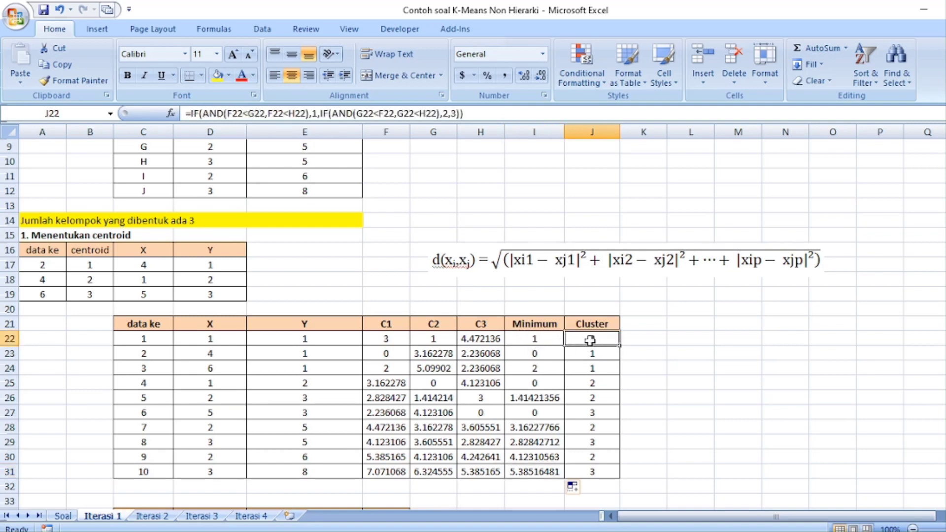
click(547, 340)
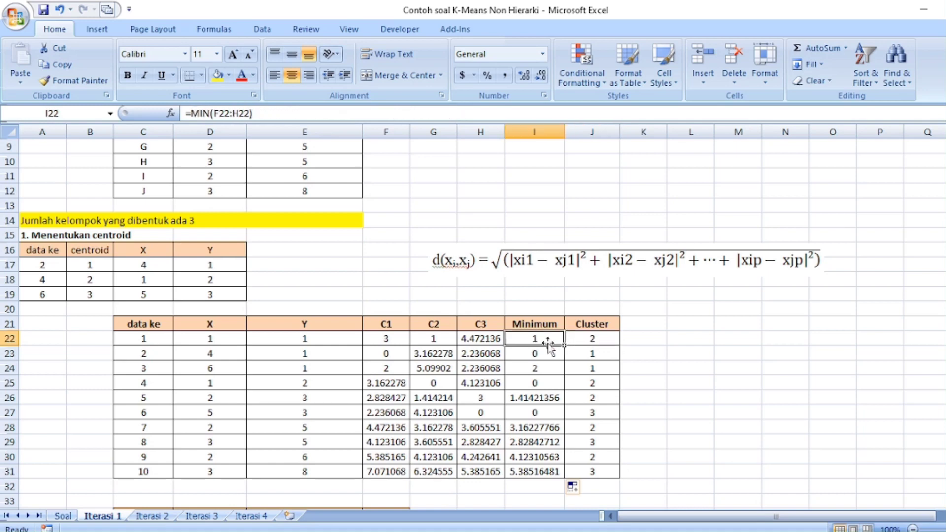
key(Left)
key(Left)
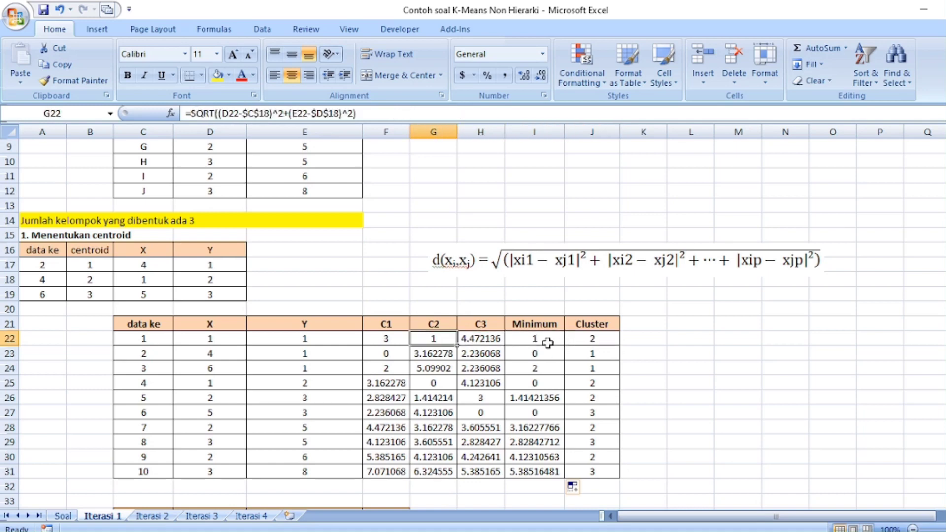
key(Right)
key(Right)
key(Right)
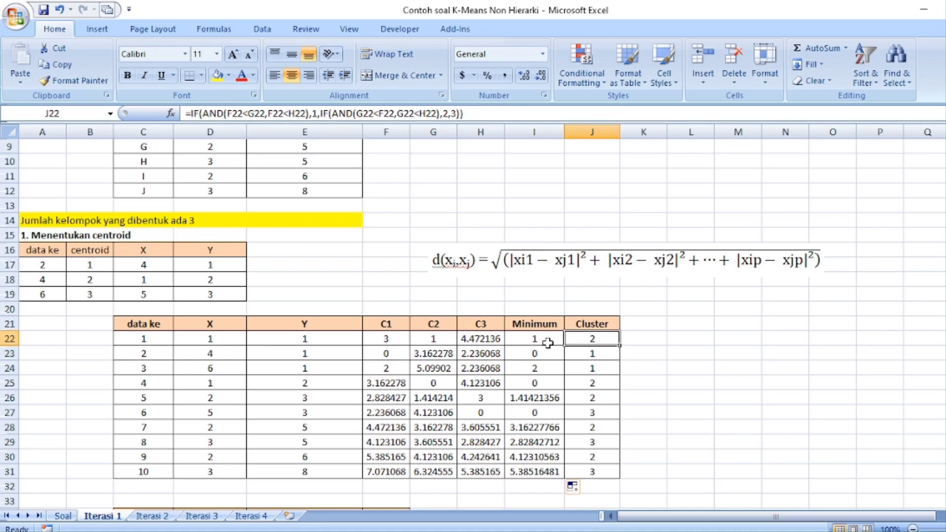
click(495, 118)
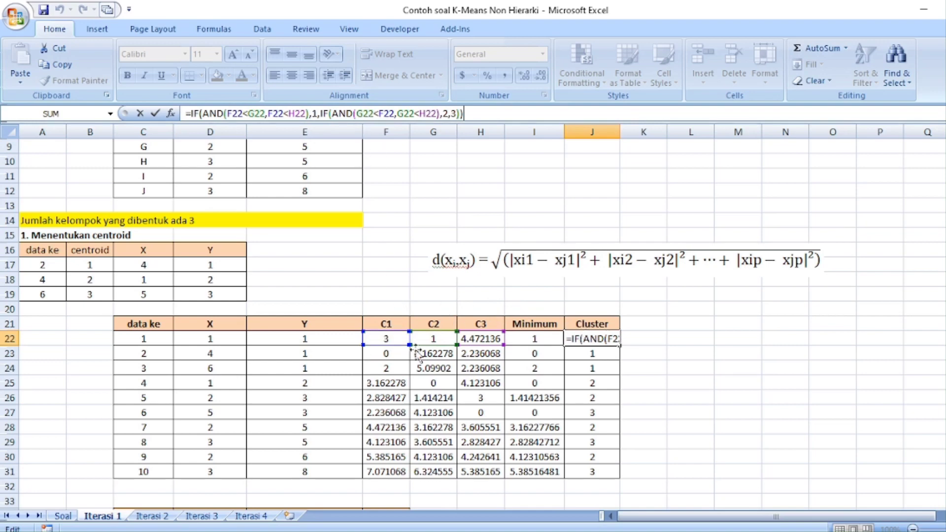
drag(413, 345, 432, 335)
key(Return)
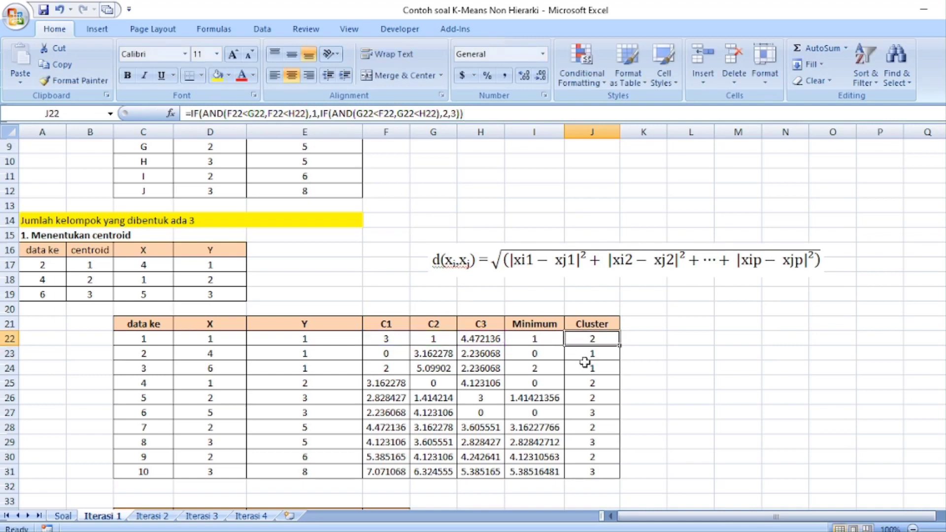
Step: Examine the cluster assignments and the membership table in rows 34 to 44, and open the Iterasi 2 sheet
key(Down)
key(Down)
key(Down)
key(Down)
key(Down)
key(Down)
key(Down)
key(Down)
key(Down)
key(Down)
key(Down)
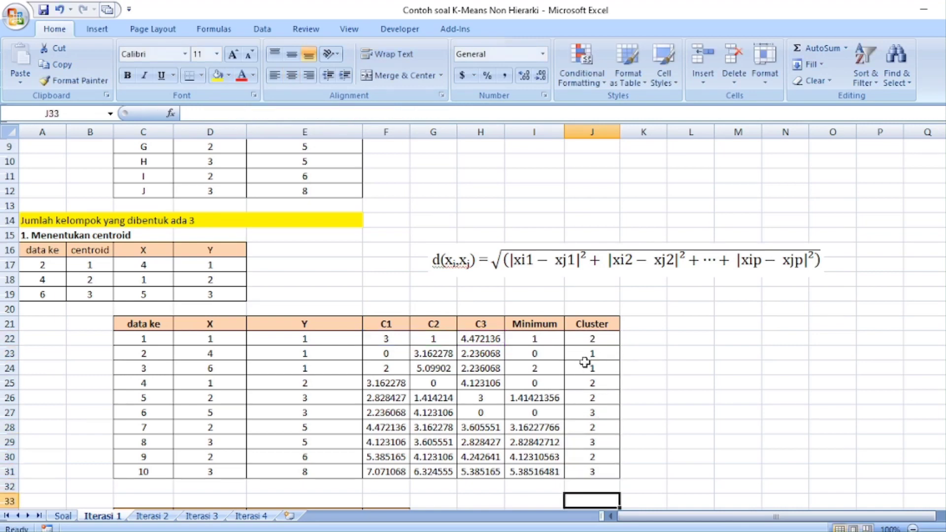
key(Down)
key(Down)
key(Down)
key(Down)
key(Down)
key(Down)
key(Down)
key(Down)
key(Down)
key(Down)
key(Down)
key(Down)
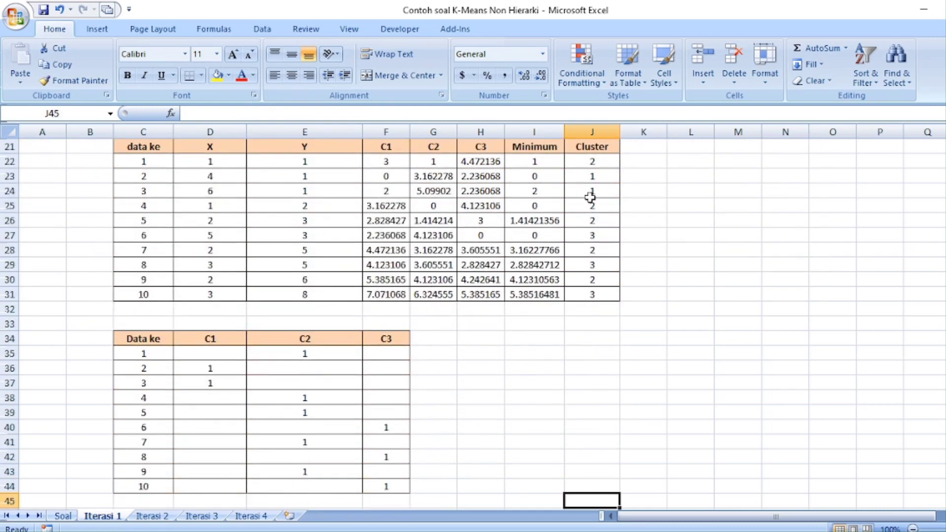
click(204, 374)
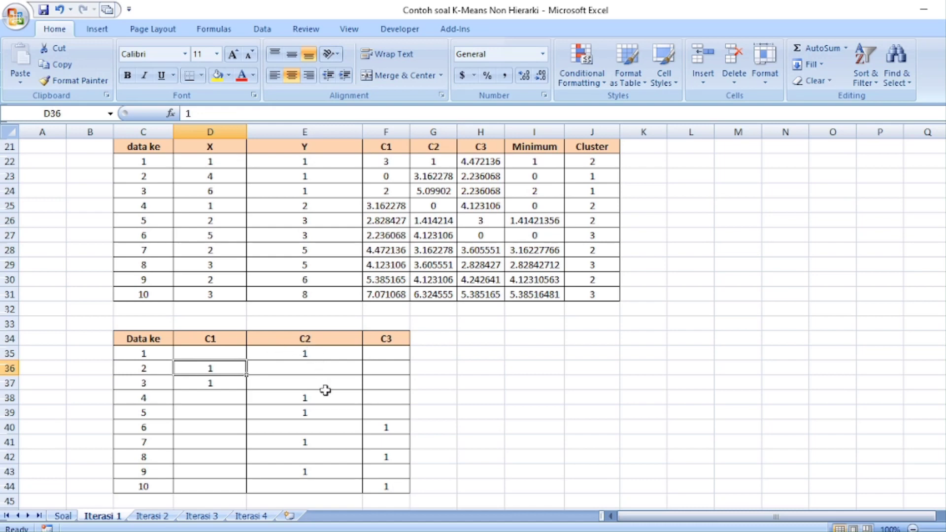
click(379, 486)
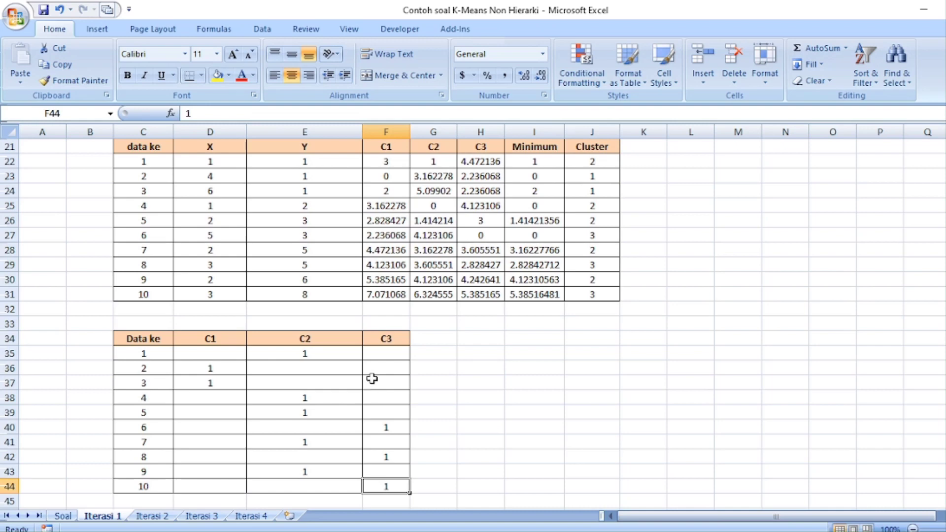
click(149, 517)
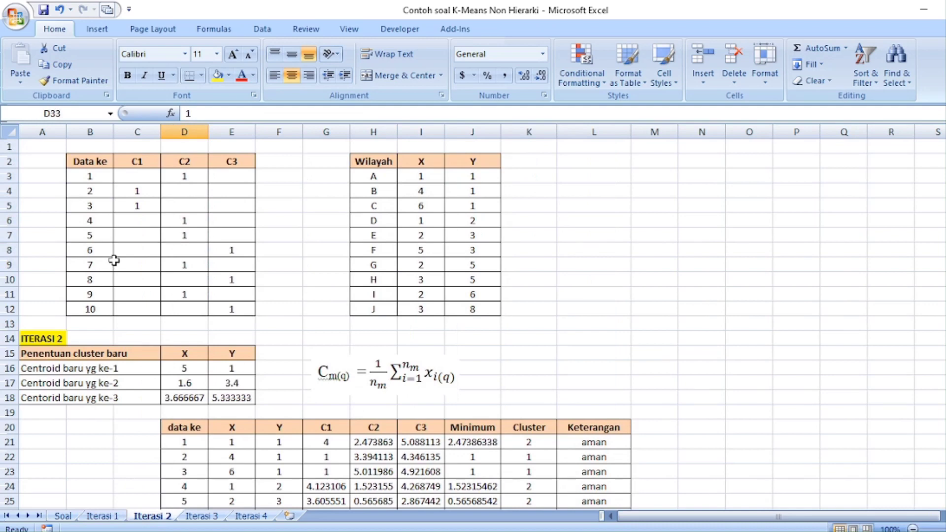
Step: Compare the cluster membership table at the top of Iterasi 2 with the one on the Iterasi 1 sheet
click(115, 264)
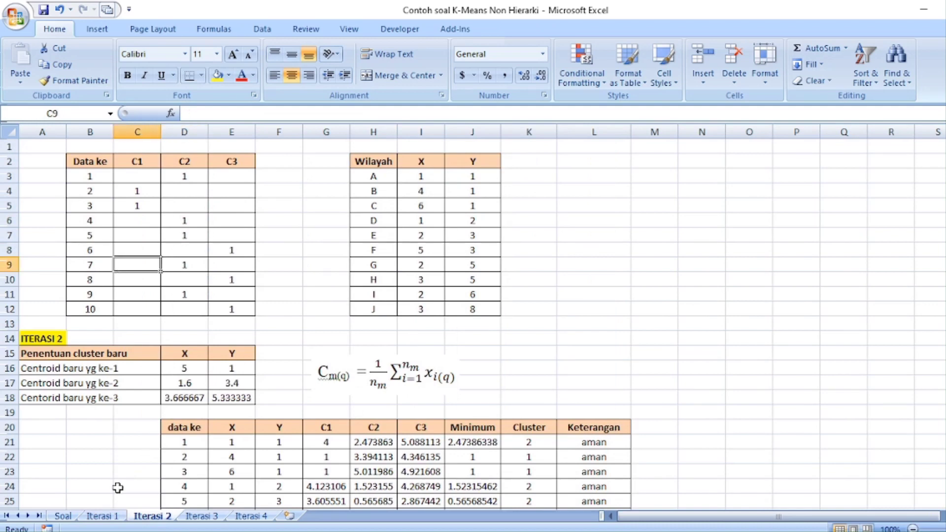
click(102, 516)
click(241, 370)
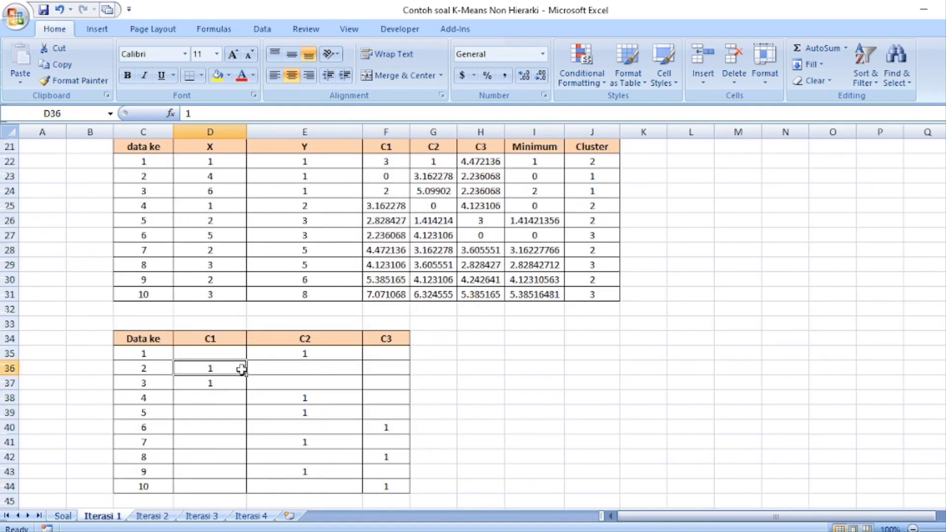
click(153, 515)
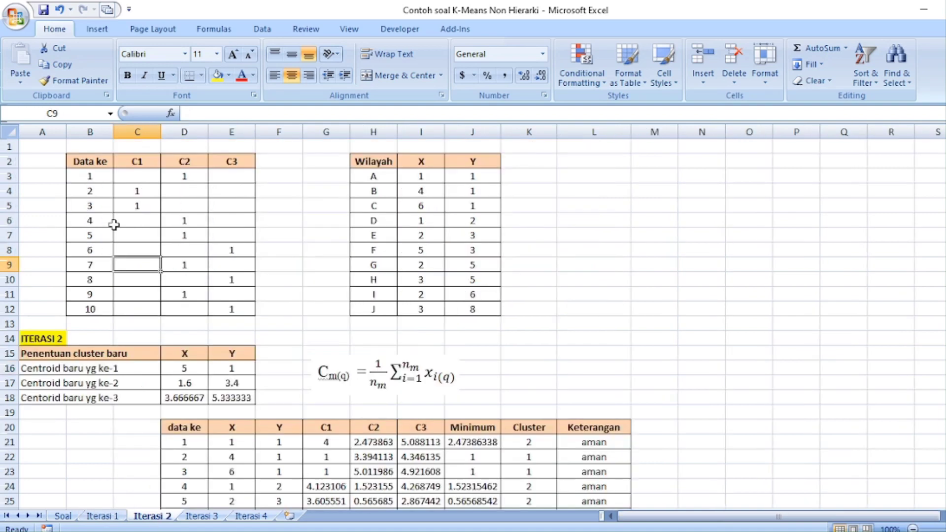
Step: Match the C1 members, data 2 and 3, with their X and Y coordinates in the Wilayah table
click(92, 193)
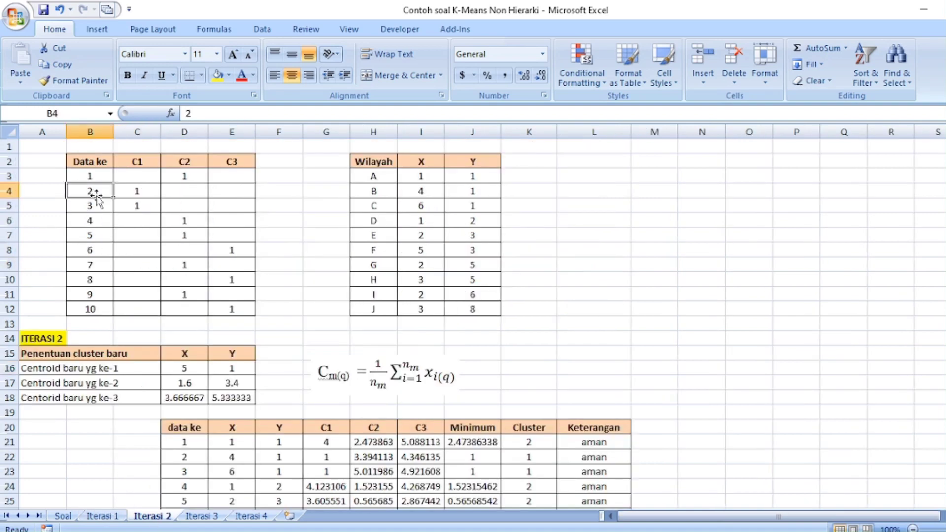
click(376, 207)
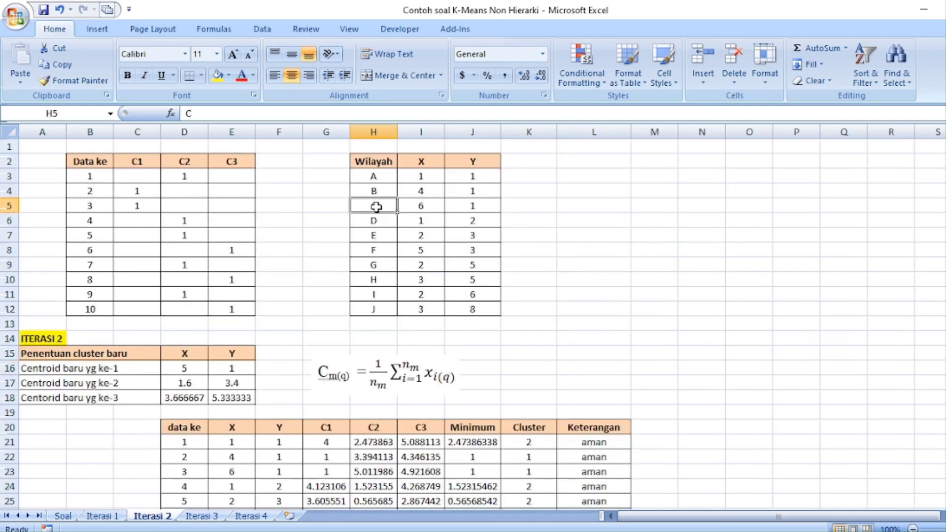
click(429, 222)
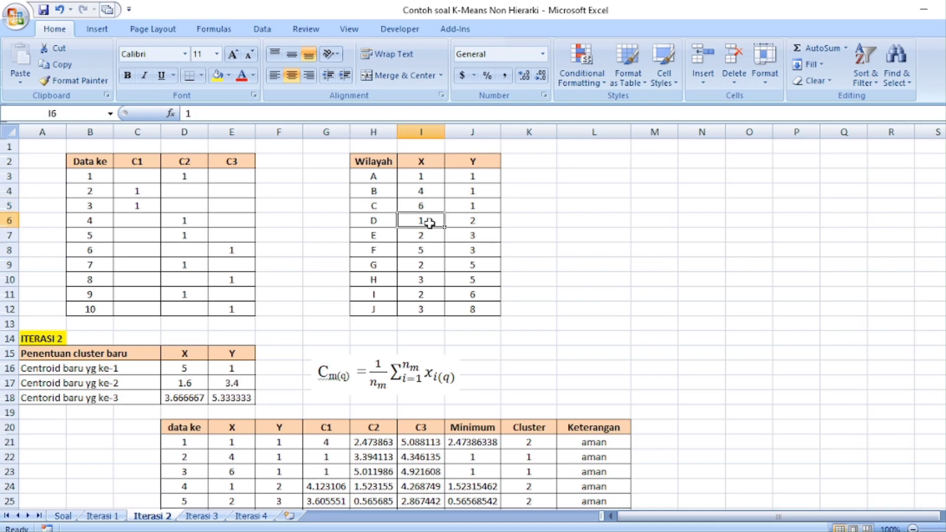
Step: Inspect the averaging formulas for the X values of the three new centroids in D16:D18 of Iterasi 2
click(104, 368)
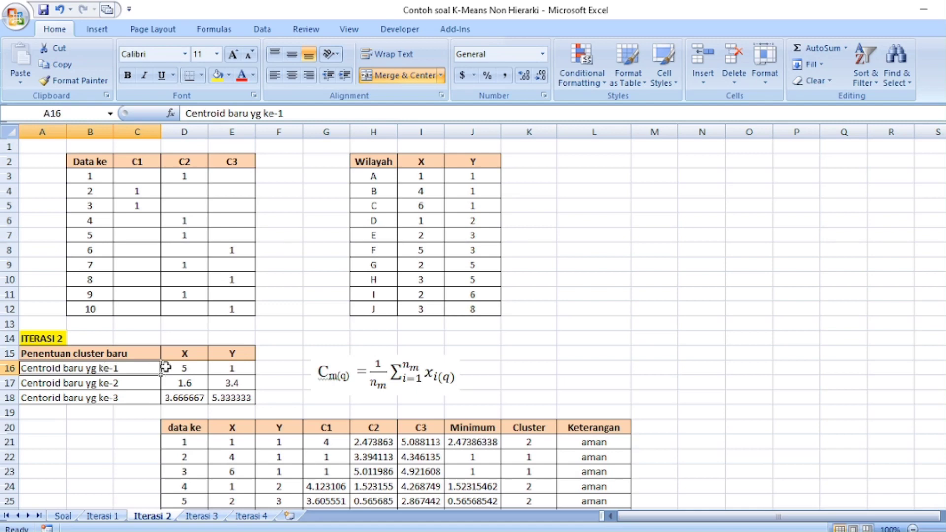
click(192, 371)
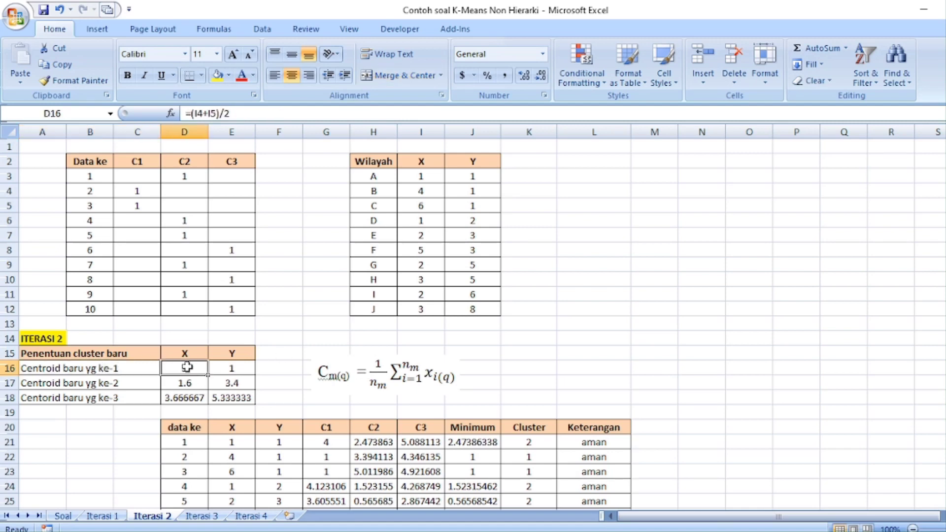
double_click(186, 369)
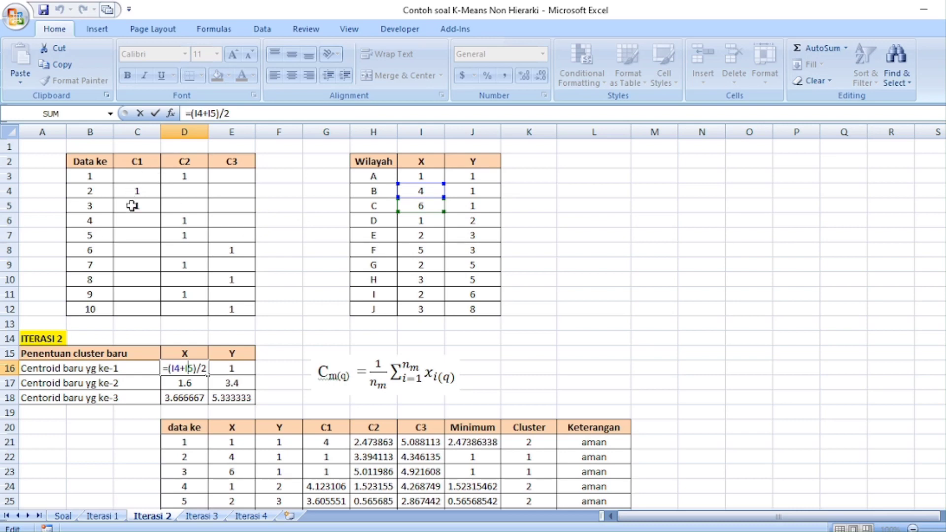
key(Return)
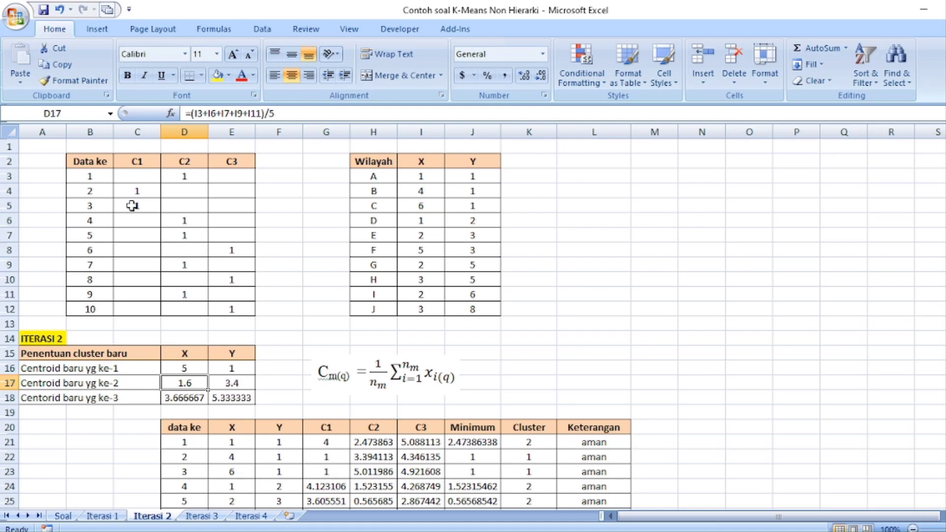
key(Down)
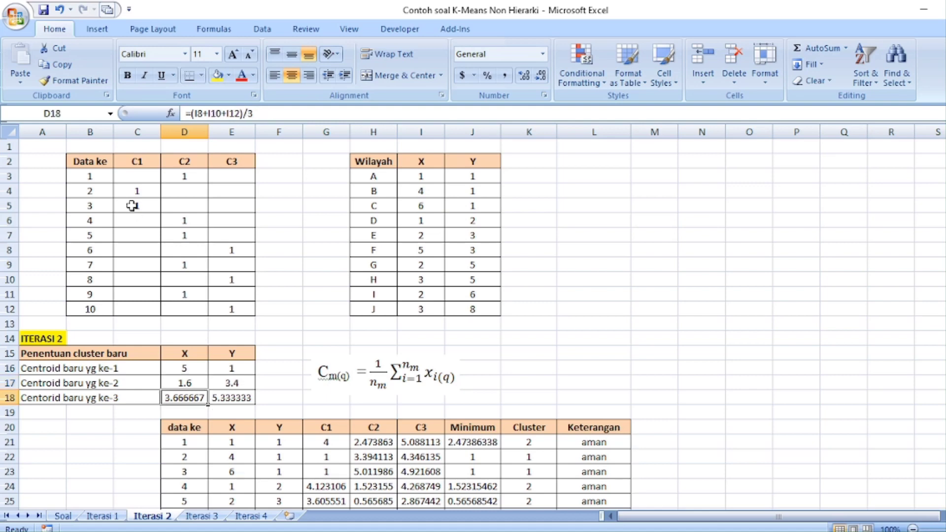
double_click(192, 398)
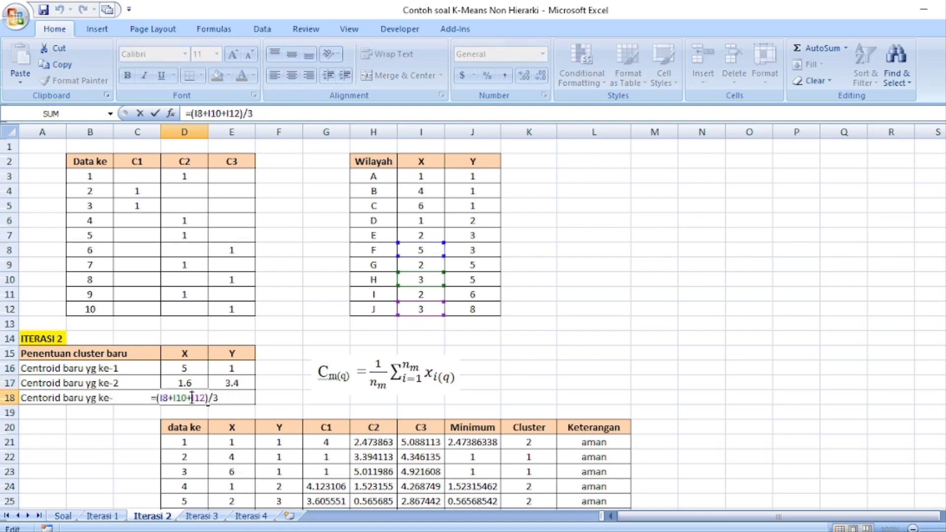
key(Return)
Step: Look over the Iterasi 2 distance table from data 1 to data 10 and return to its first data row
key(Down)
key(Down)
key(Down)
key(Down)
key(Down)
key(Down)
key(Down)
key(Down)
key(Down)
key(Down)
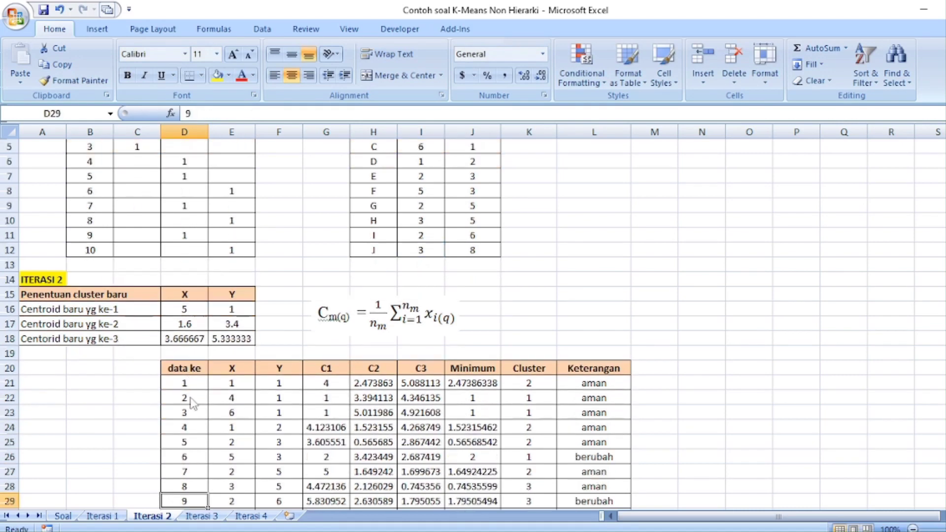
key(Down)
key(Down)
key(Down)
key(Up)
key(Up)
key(Up)
key(Up)
key(Up)
key(Up)
key(Up)
key(Up)
key(Up)
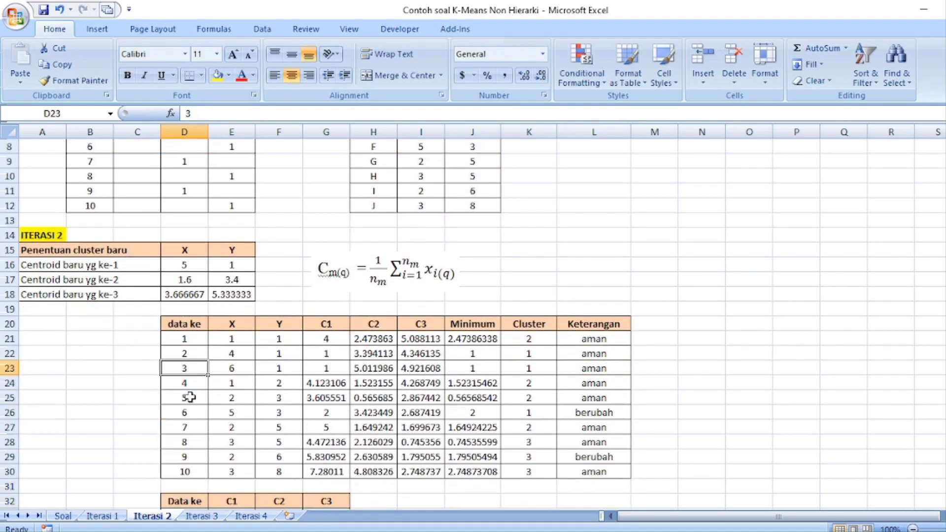
key(Up)
key(Up)
Step: Inspect the C1 distance formula for data 1 in G21 and the centroid cells it references
key(Right)
key(Right)
key(Right)
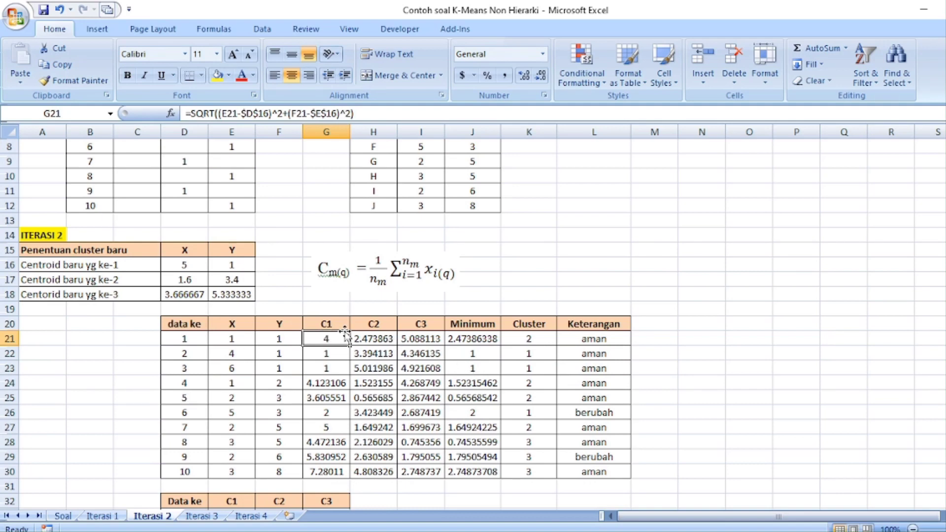
click(361, 113)
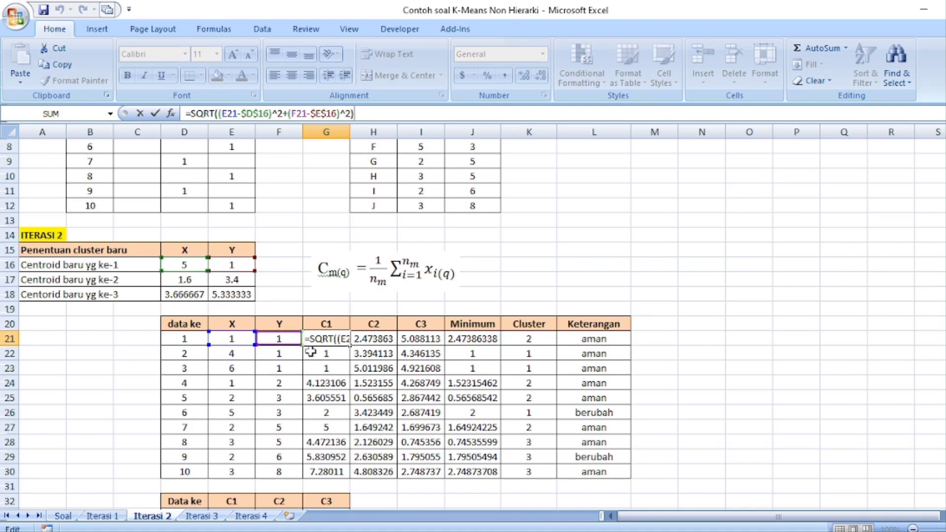
key(Escape)
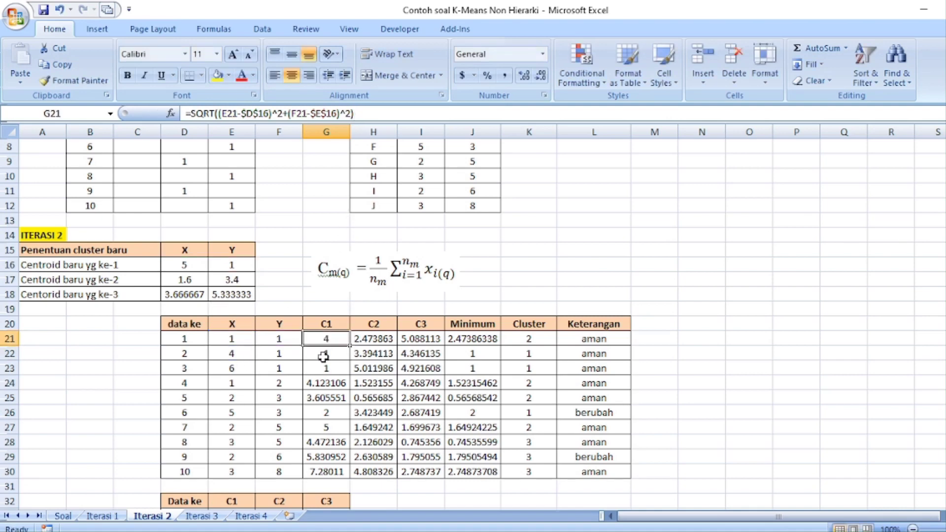
Step: Review the C2 and C3 distance formulas, the MIN formula and the nested IF cluster formula for data 1
key(Right)
key(Right)
key(Left)
key(Right)
key(Right)
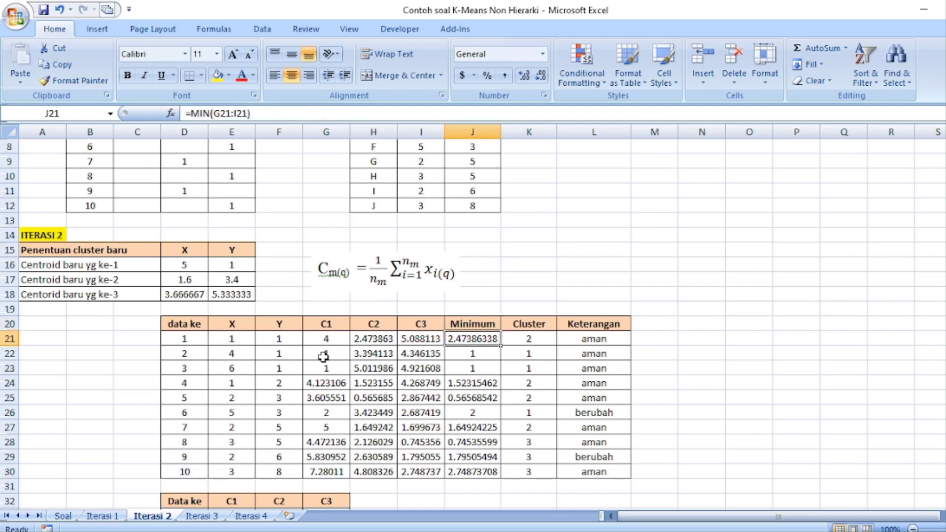
key(Right)
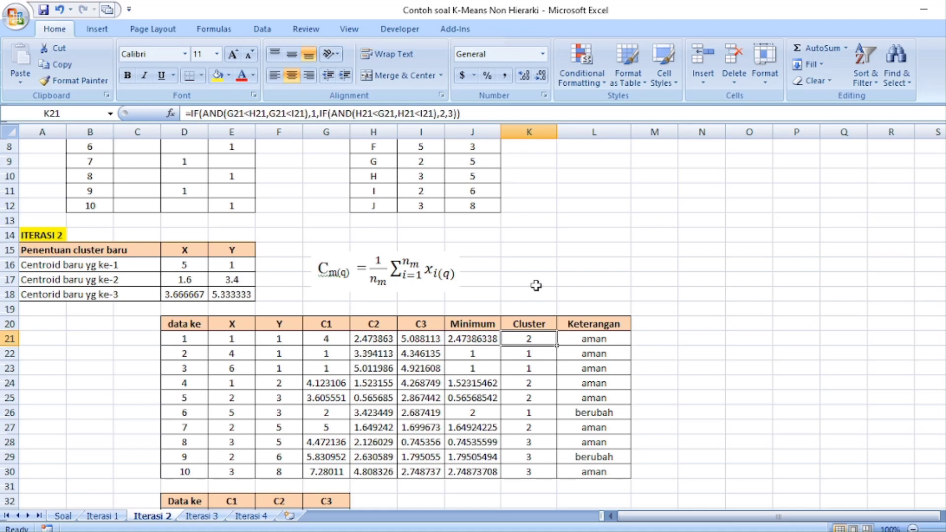
Step: Examine the Keterangan IF formulas that return "aman" or "berubah", from data 1 in L21 to data 6 in L26
key(Right)
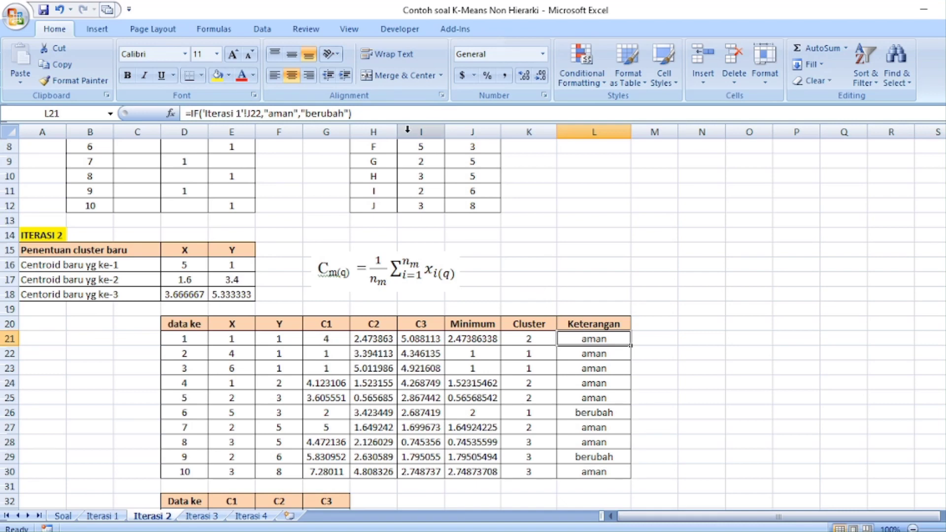
click(366, 115)
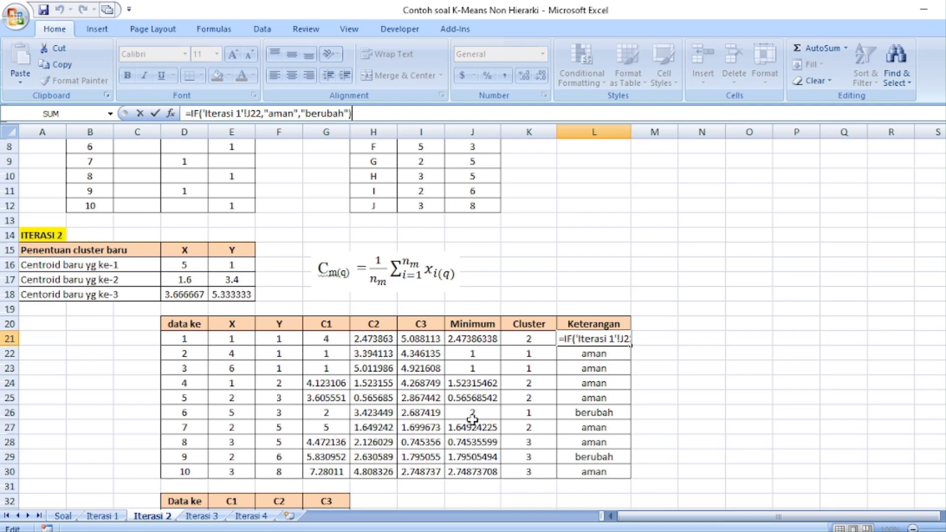
key(Return)
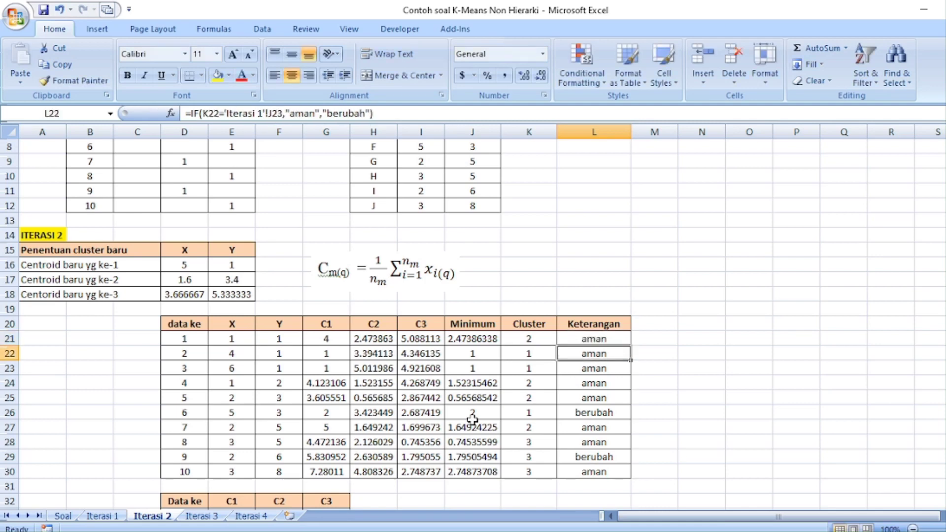
key(Down)
key(Down)
key(Down)
key(Down)
key(Left)
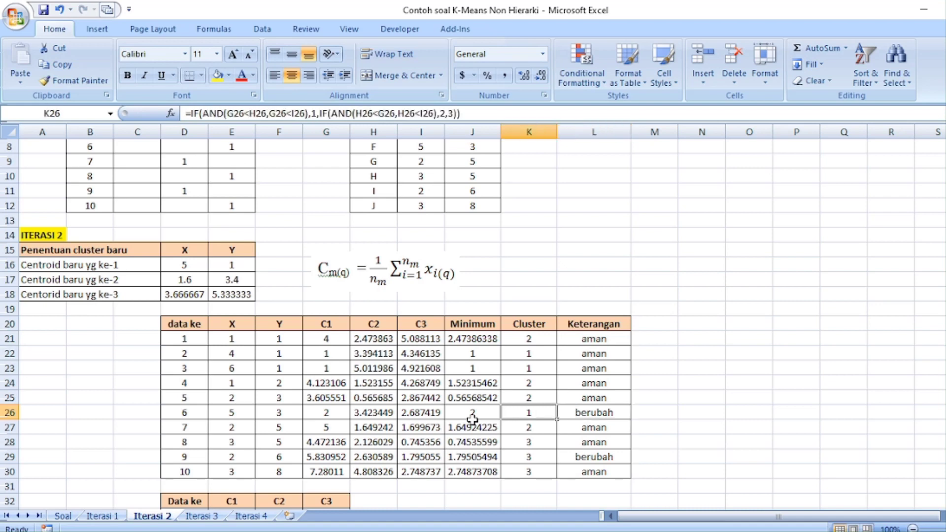
key(Right)
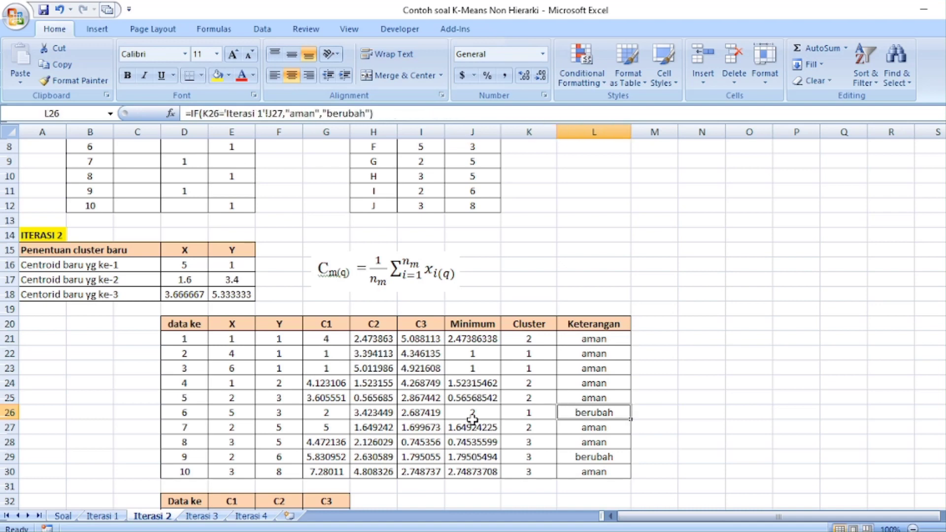
Step: Compare the cluster assigned to data 6 in Iterasi 2 with its cluster on the Iterasi 1 sheet
click(540, 413)
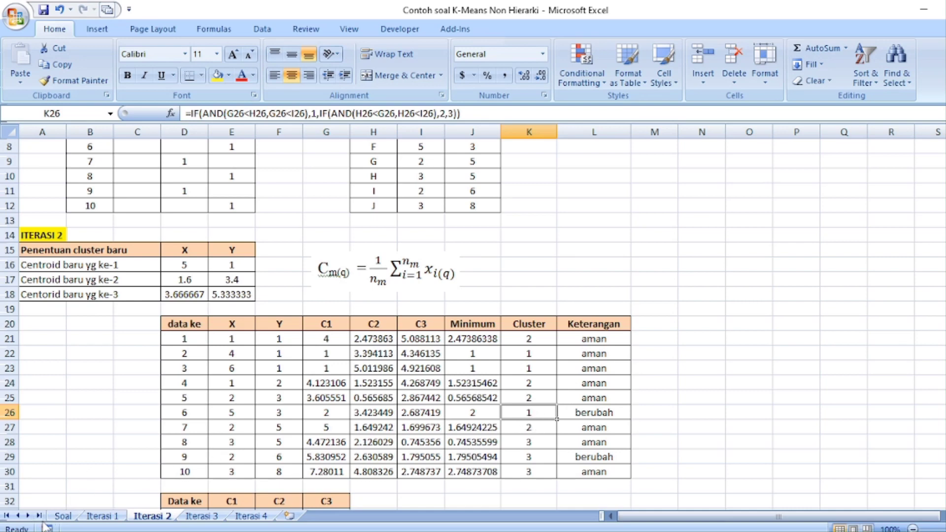
click(101, 516)
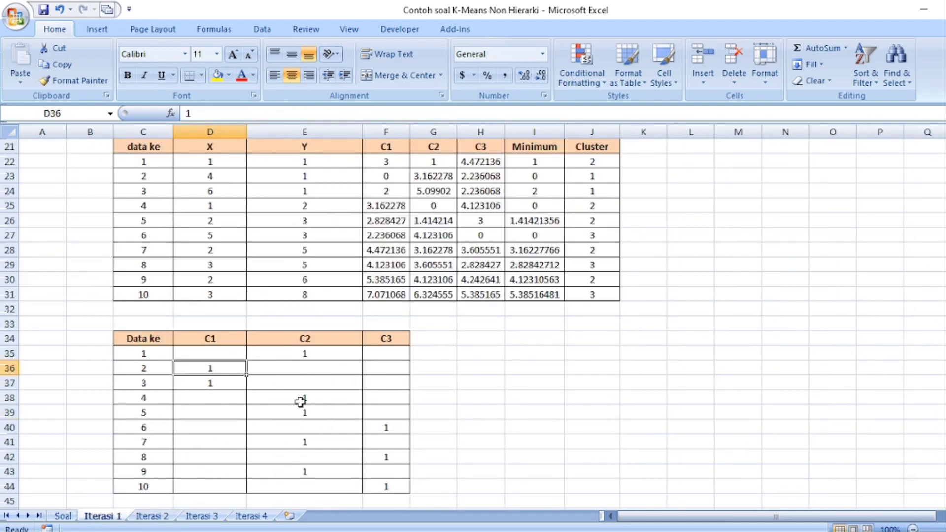
click(595, 240)
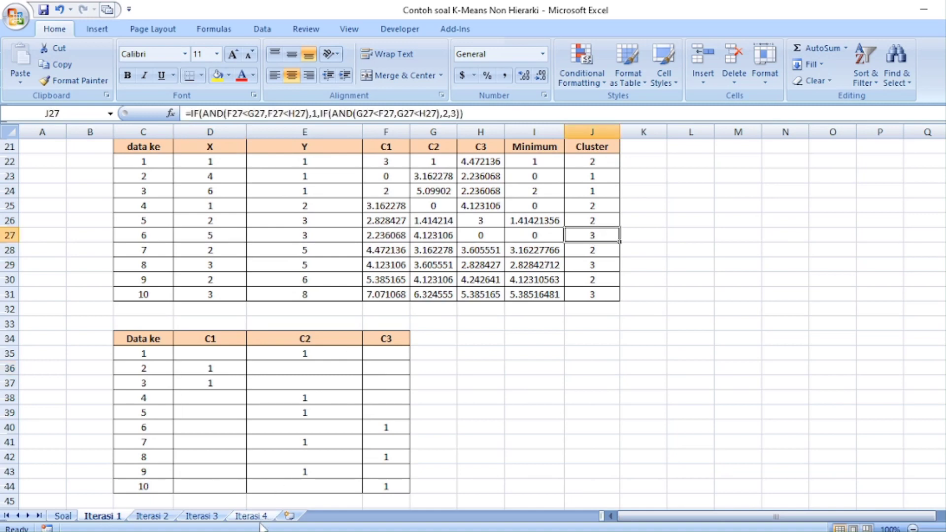
click(151, 515)
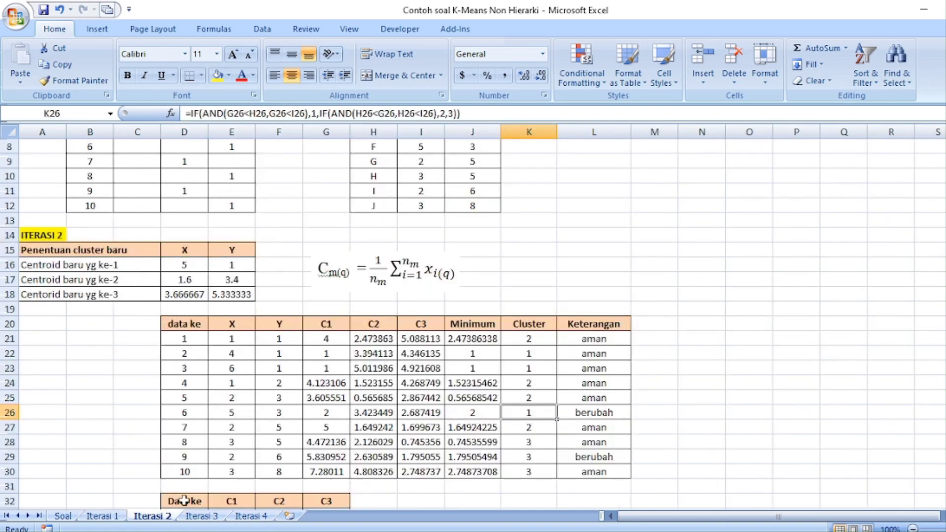
Step: Examine the cluster membership table in rows 32 to 42 of the Iterasi 2 sheet
click(265, 452)
key(Down)
key(Down)
key(Down)
key(Down)
key(Down)
key(Down)
key(Down)
key(Down)
key(Down)
key(Down)
key(Down)
key(Down)
key(Down)
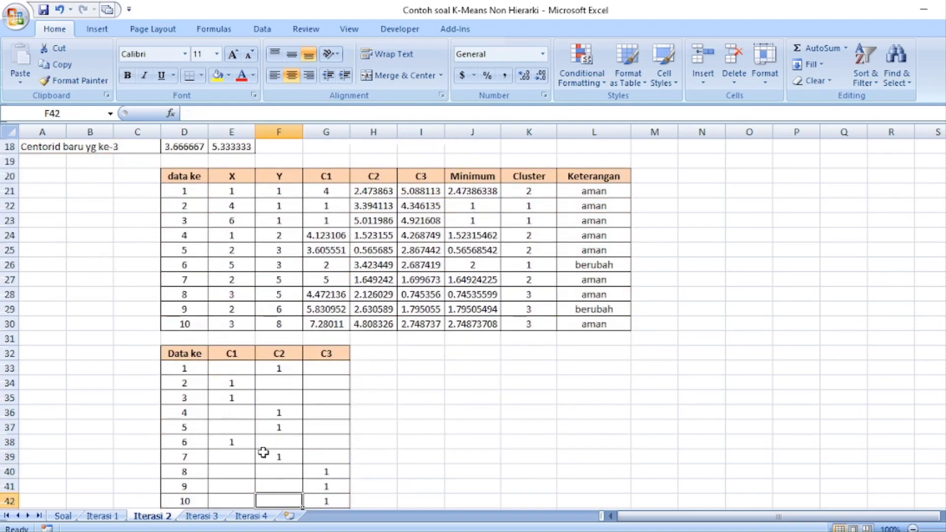
key(Down)
key(Down)
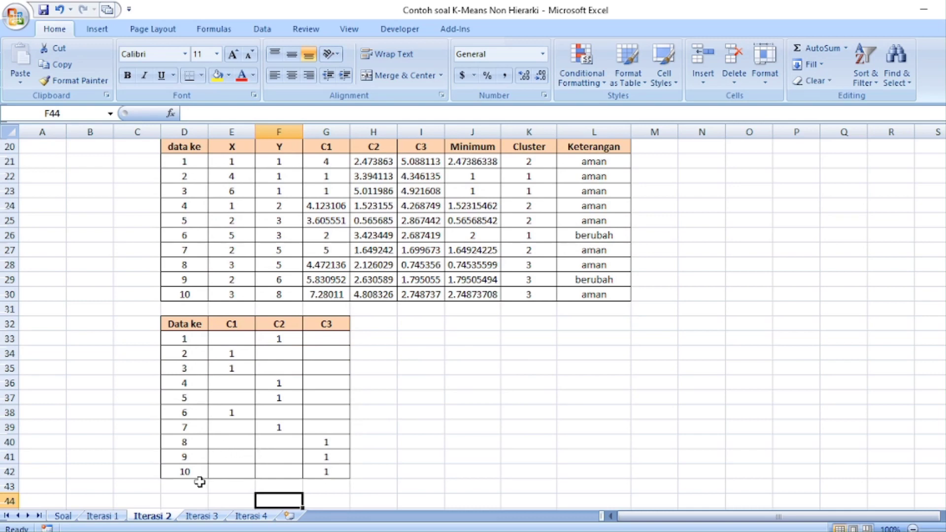
Step: Open the Iterasi 3 sheet and review its membership table down to the new centroid section
click(209, 516)
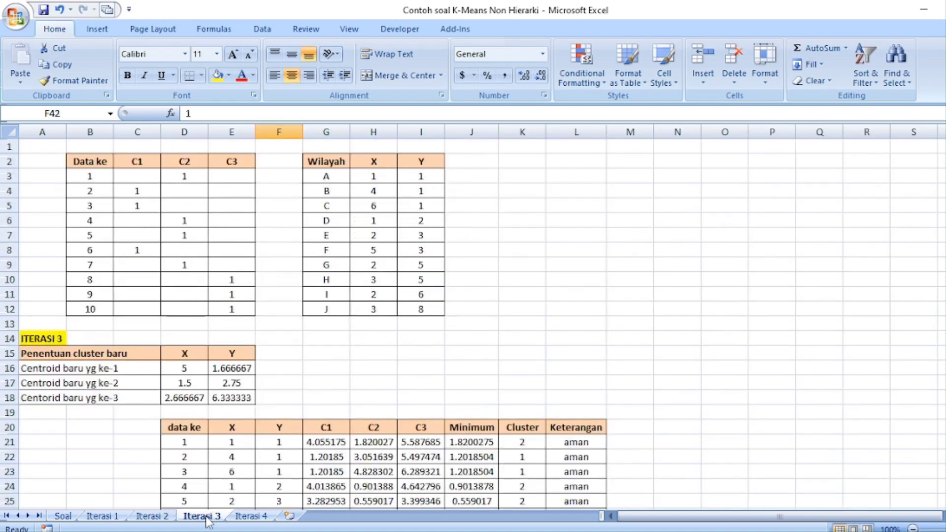
click(156, 277)
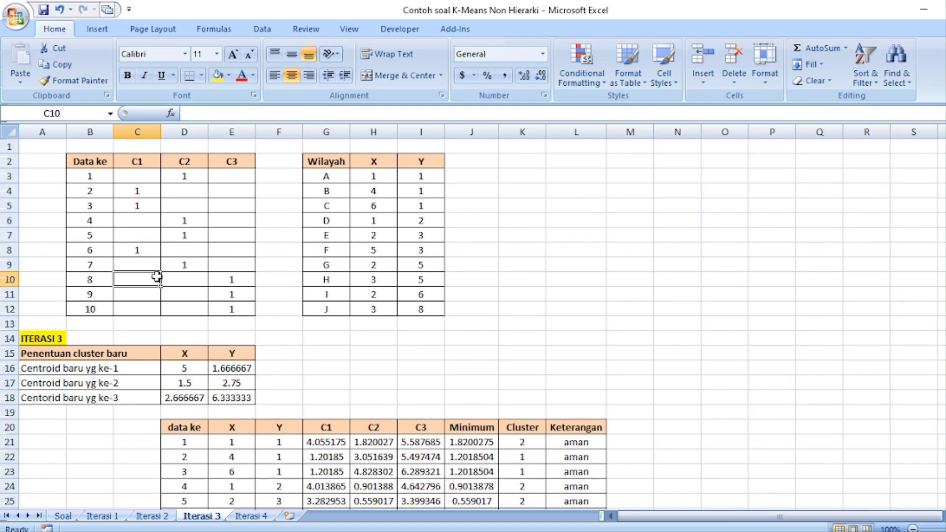
key(Down)
key(Down)
key(Down)
key(Down)
key(Down)
key(Down)
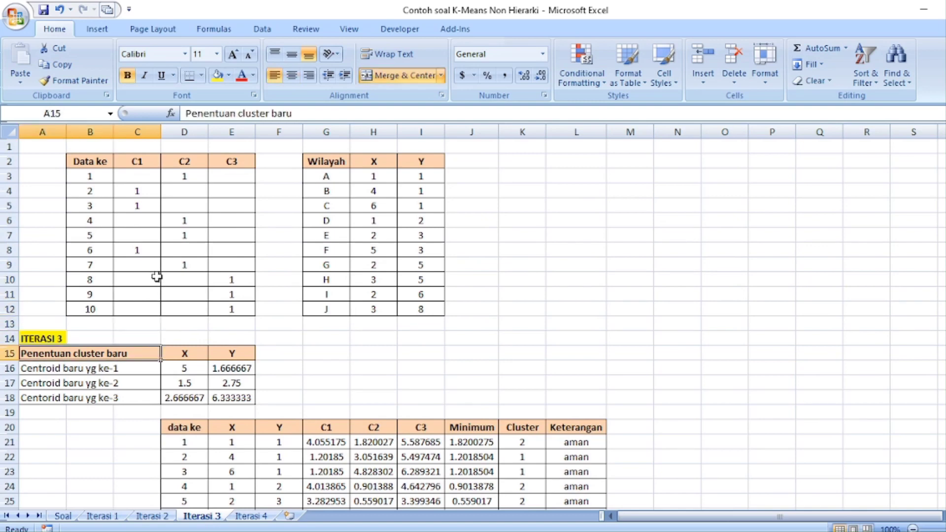
Step: Inspect the averaging formulas for new centroids 1 and 2 in rows 16 and 17 of Iterasi 3
key(Right)
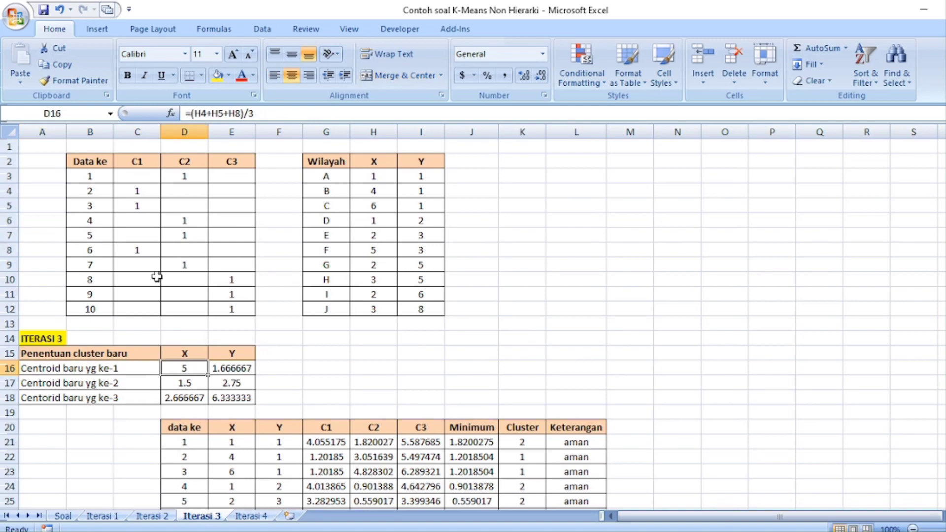
key(Right)
key(Left)
key(Down)
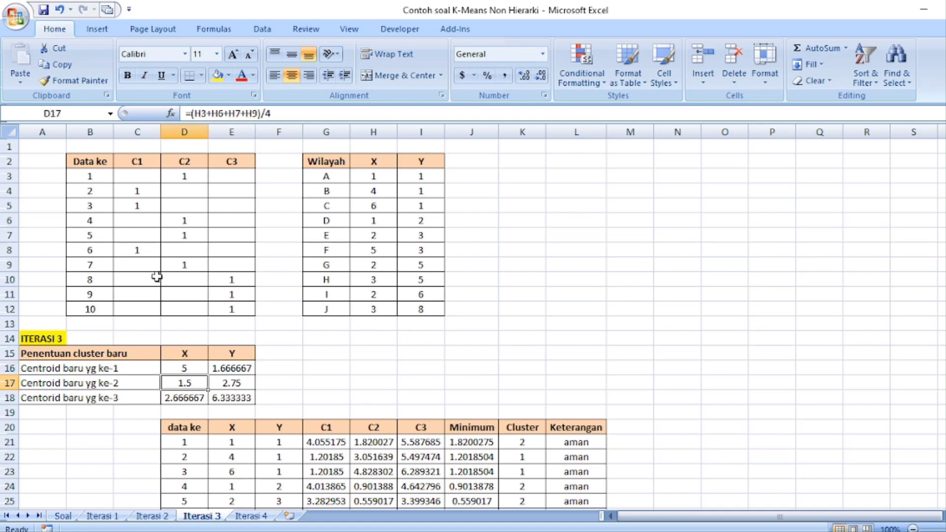
Step: Inspect the distance formula to centroid 1 for data 1 in the Iterasi 3 distance table
key(Down)
key(Down)
key(Down)
key(Down)
key(Down)
key(Down)
key(Down)
key(Down)
key(Down)
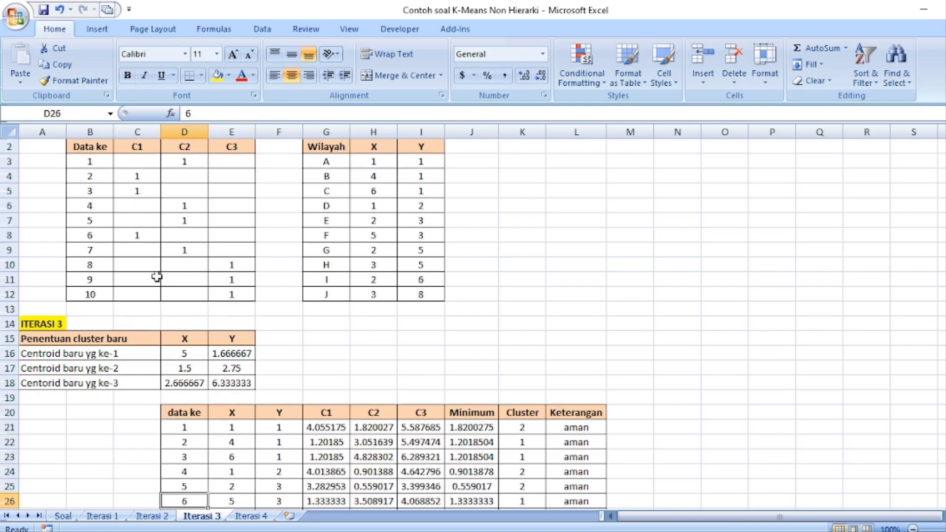
key(Right)
key(Right)
key(Right)
key(Up)
key(Up)
key(Up)
key(Up)
key(Up)
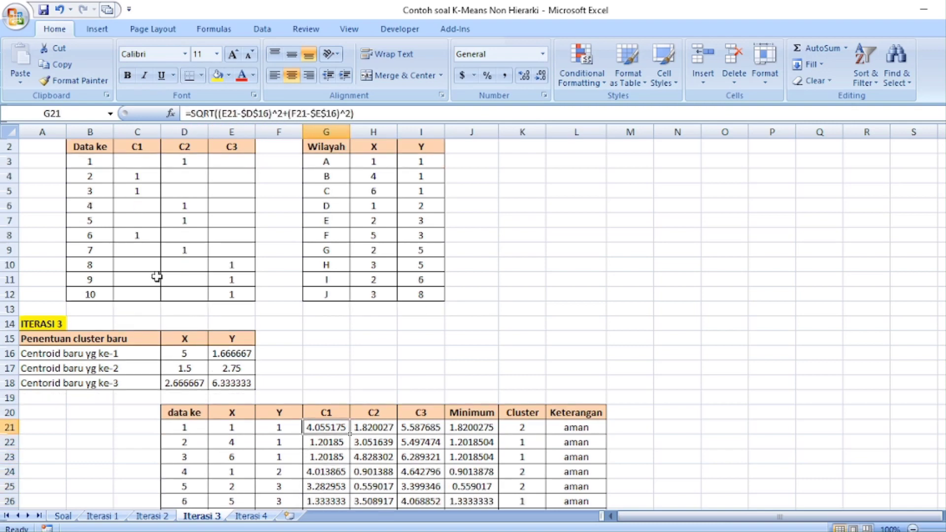
Step: Review the Minimum and Cluster formulas for the first rows of the Iterasi 3 distance table
key(Right)
key(Right)
key(Right)
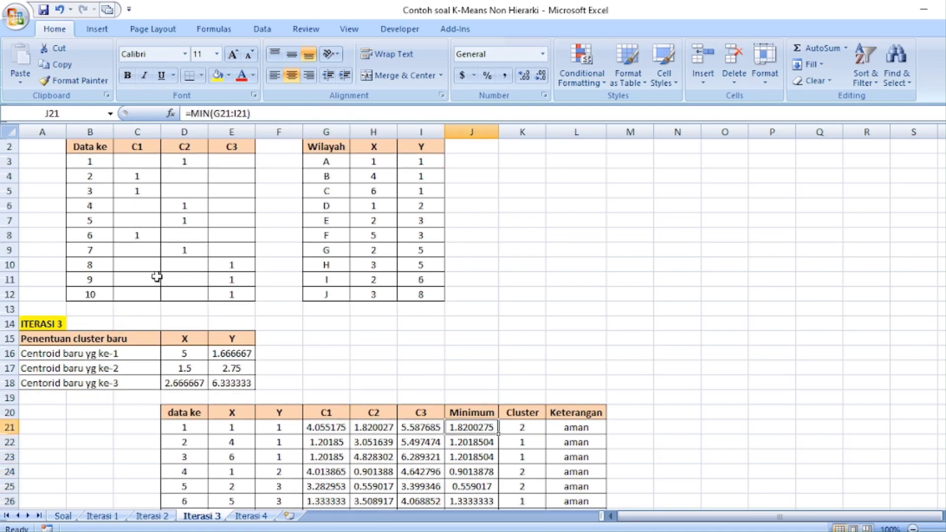
key(Right)
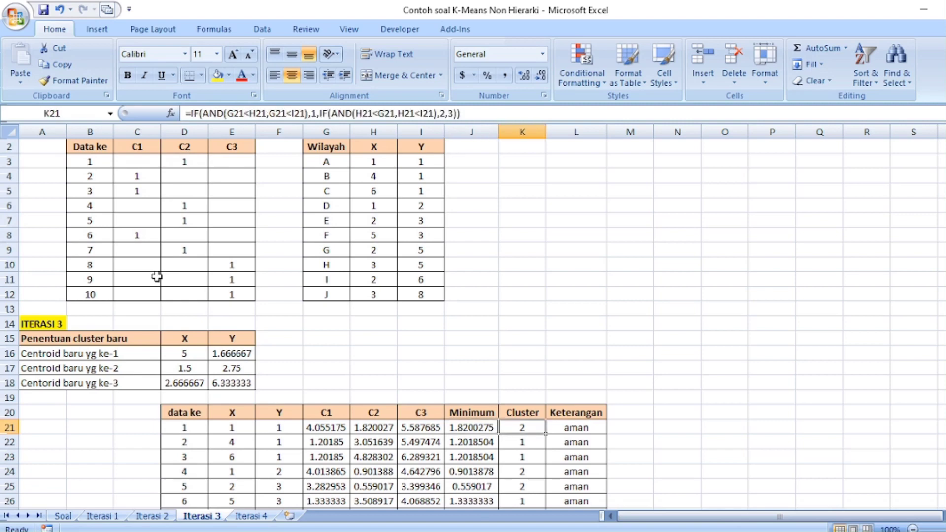
click(512, 439)
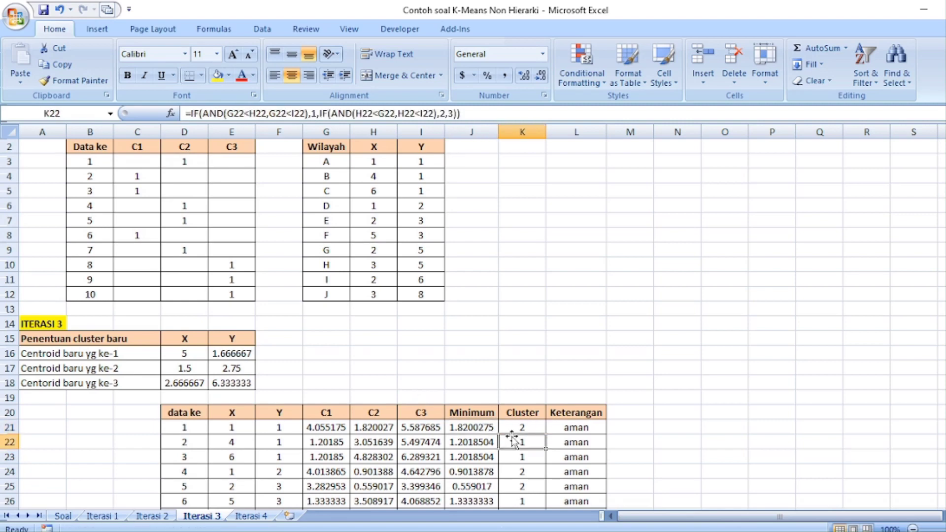
scroll(512, 438, down, 2)
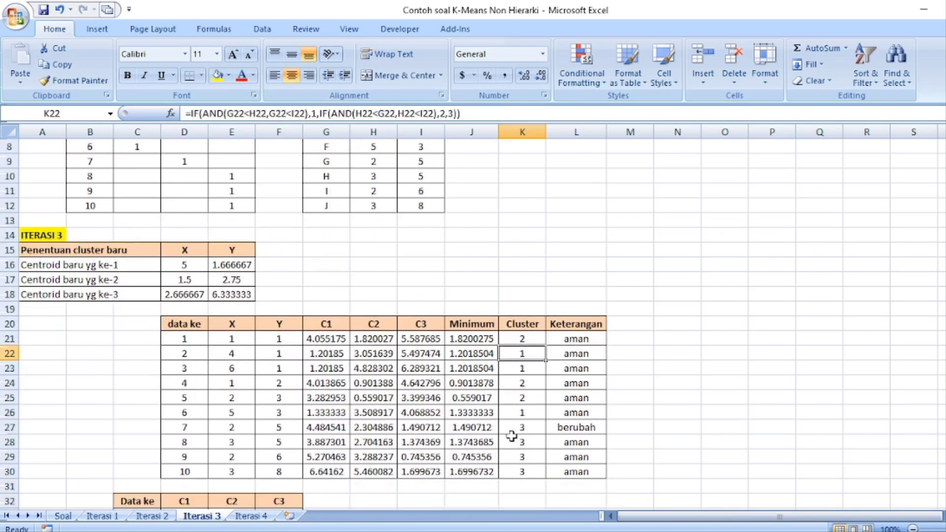
Step: Inspect the Keterangan formula in L21 that compares each Iterasi 3 cluster with its Iterasi 2 counterpart
key(Right)
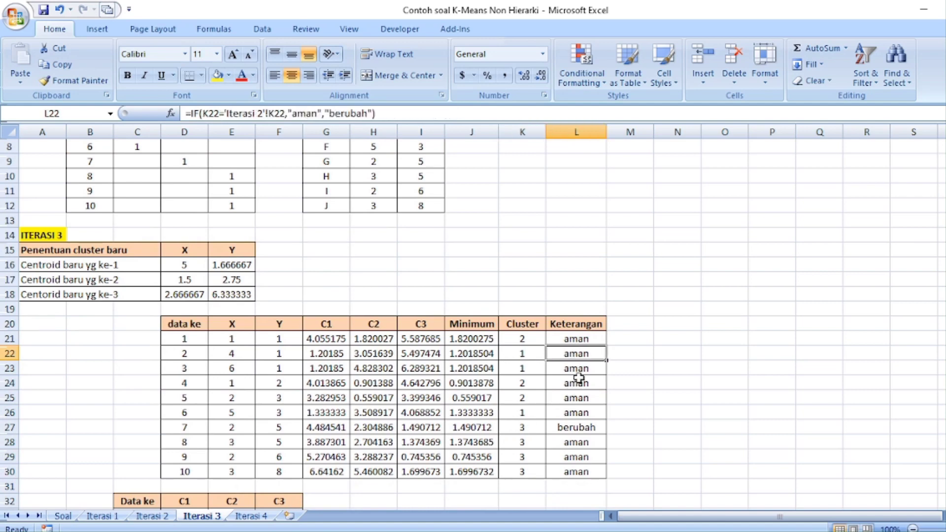
double_click(576, 339)
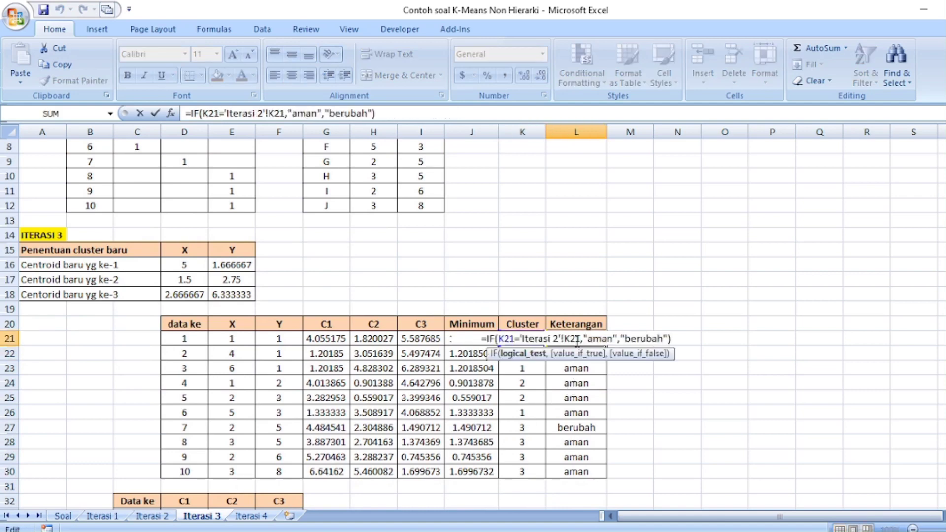
key(Return)
key(Down)
key(Down)
key(Down)
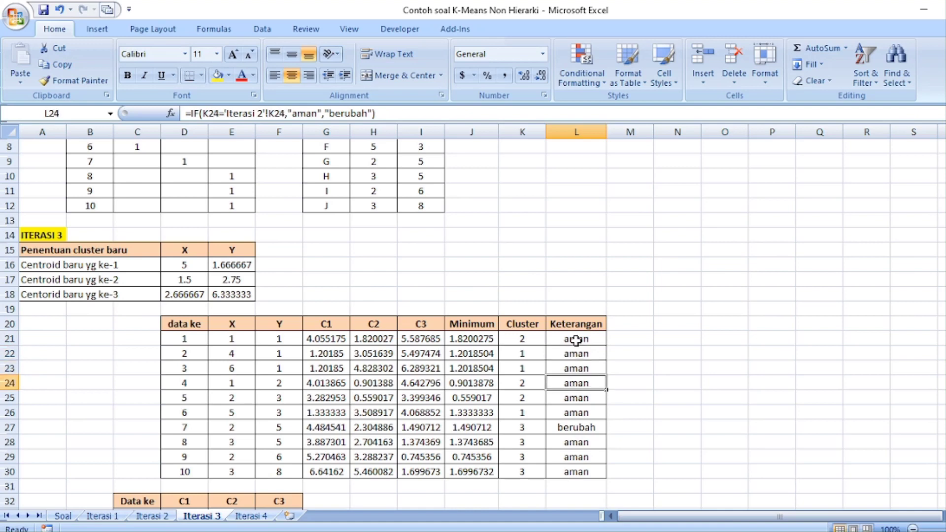
Step: Check the Cluster and Keterangan entries down to data 10 in Iterasi 3, including data 7
click(519, 360)
key(Down)
key(Down)
key(Down)
key(Down)
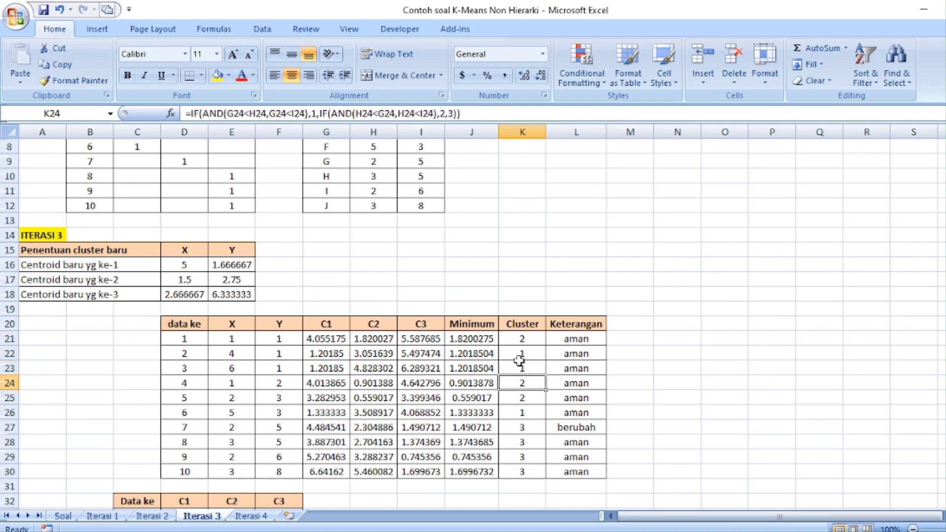
key(Right)
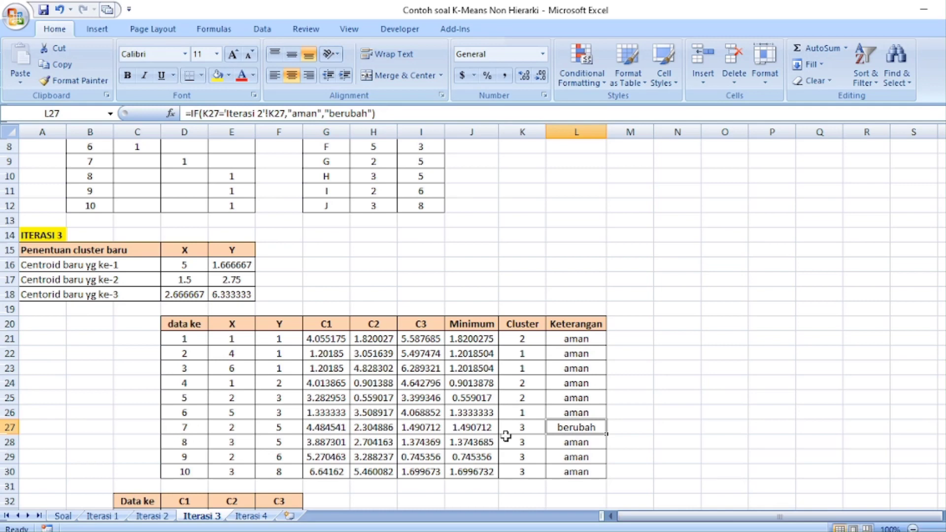
key(Down)
key(Down)
key(Down)
key(Down)
key(Down)
key(Down)
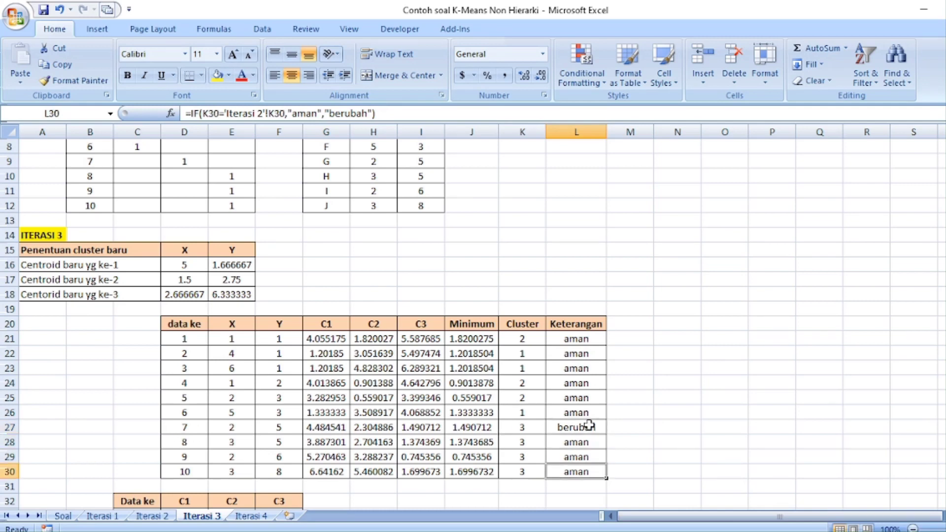
Step: Examine the C1, C2 and C3 membership table in rows 32 to 42 of Iterasi 3
key(Down)
key(Down)
key(Down)
key(Down)
key(Down)
key(Down)
key(Down)
key(Down)
key(Down)
key(Down)
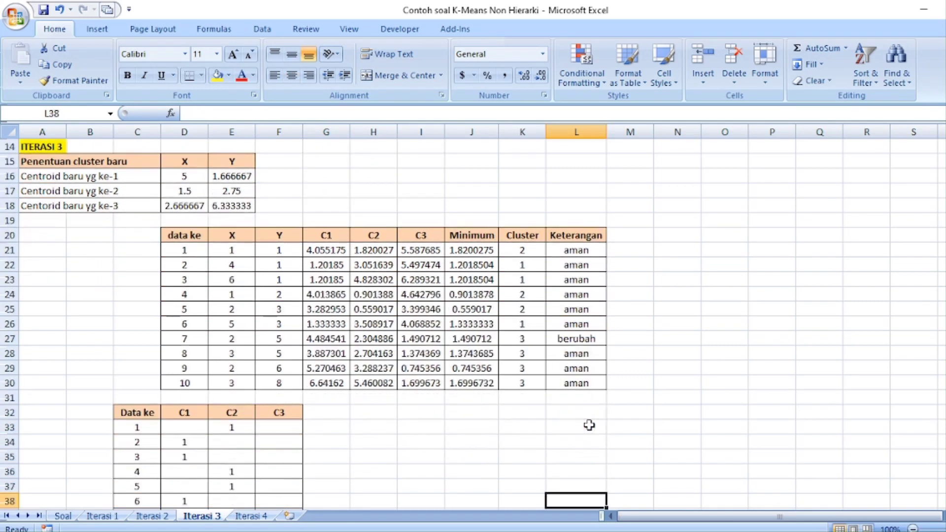
key(Down)
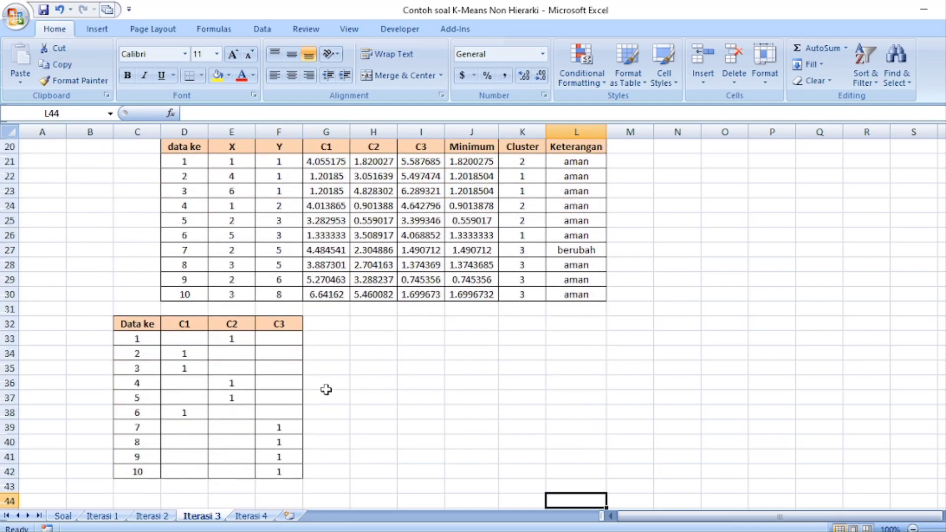
click(195, 393)
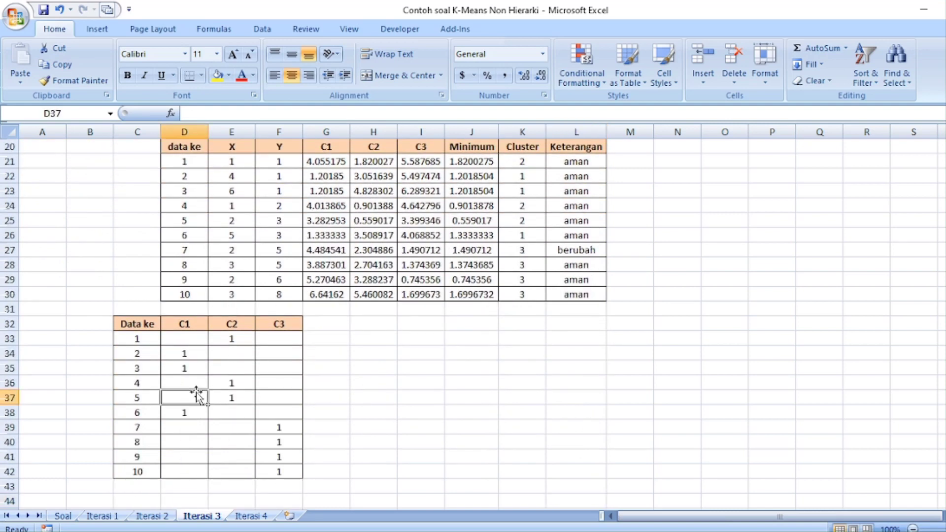
click(197, 368)
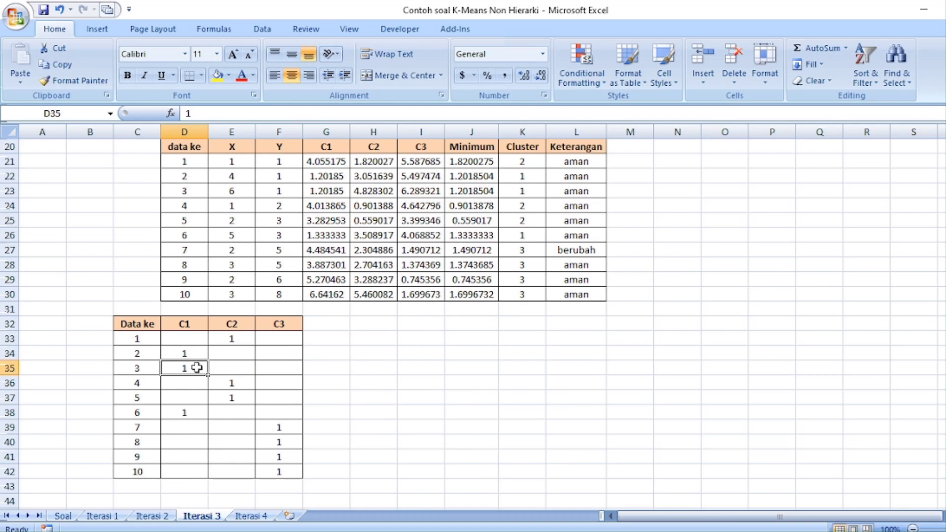
click(276, 378)
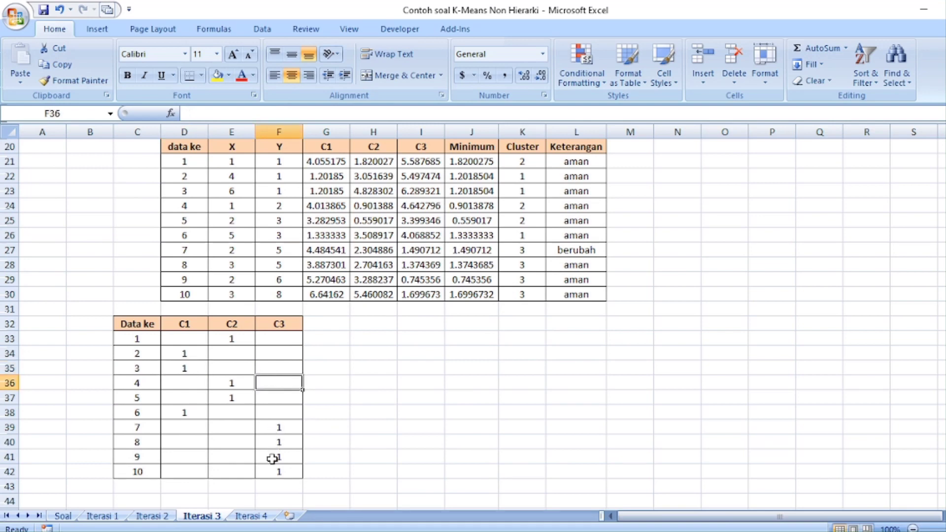
Step: Open the Iterasi 4 sheet and review the cluster membership table in rows 2 to 12
click(254, 515)
click(146, 268)
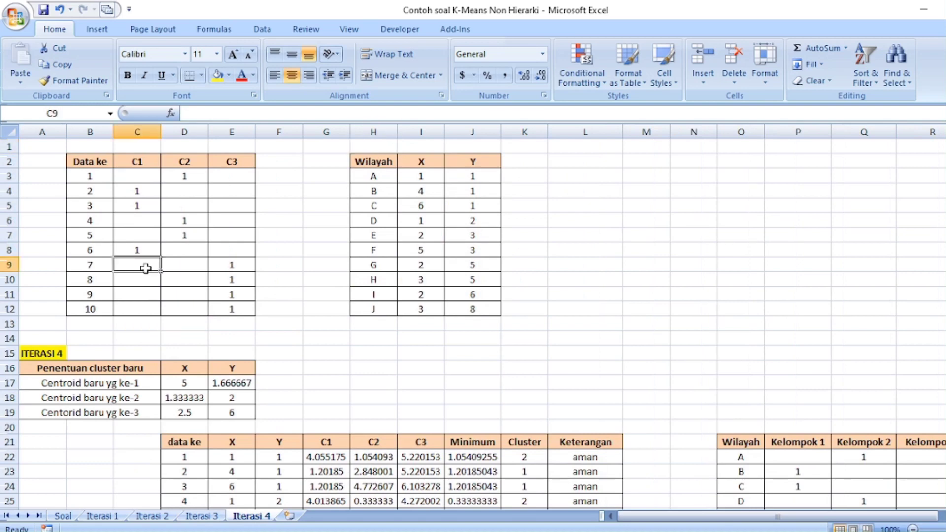
key(Up)
key(Up)
key(Up)
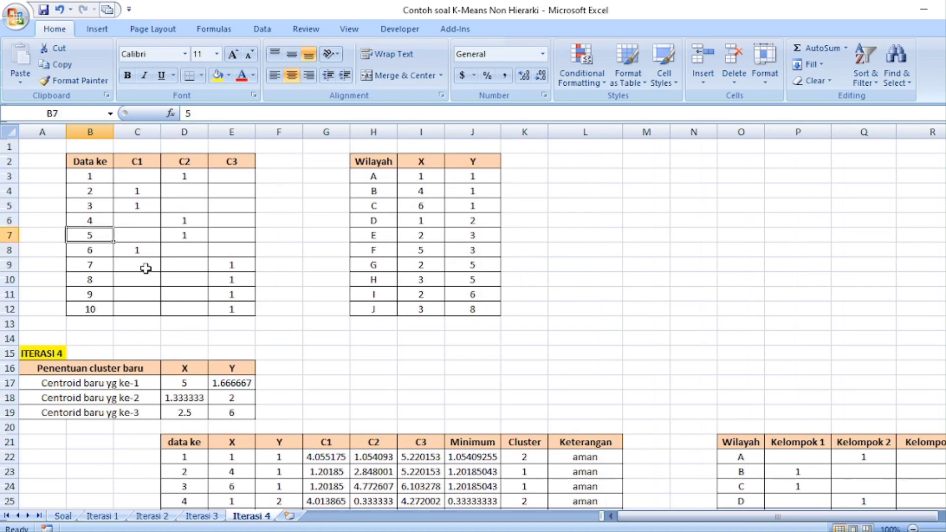
key(Right)
key(Right)
key(Down)
key(Down)
key(Down)
key(Down)
key(Down)
key(Down)
key(Down)
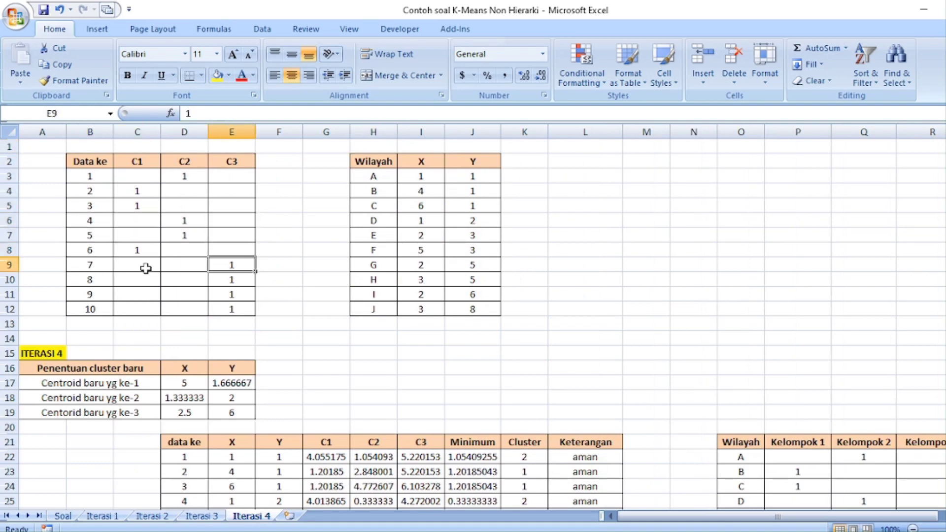
Step: Inspect the averaging formulas for the new centroids in rows 17 to 19 of Iterasi 4
key(Down)
key(Down)
key(Down)
key(Down)
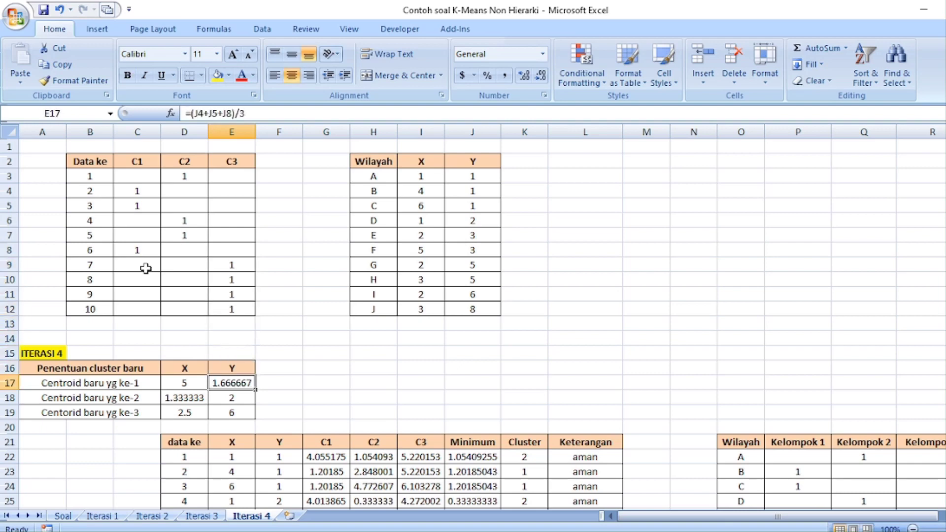
key(Left)
key(Down)
key(Down)
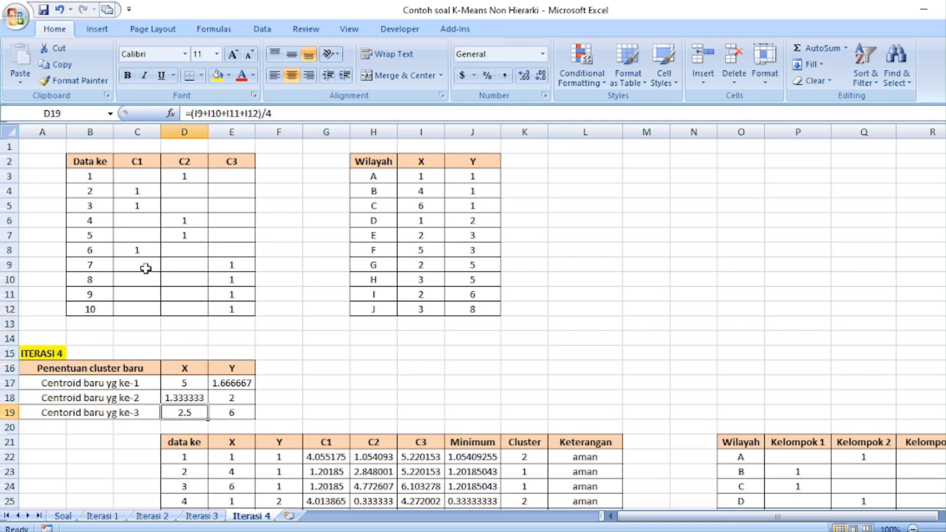
Step: Review the Iterasi 4 distance table and inspect the C1, C2 and C3 distance formulas for data 1
key(Down)
key(Down)
key(Down)
key(Down)
key(Down)
key(Down)
key(Down)
key(Down)
key(Down)
key(Down)
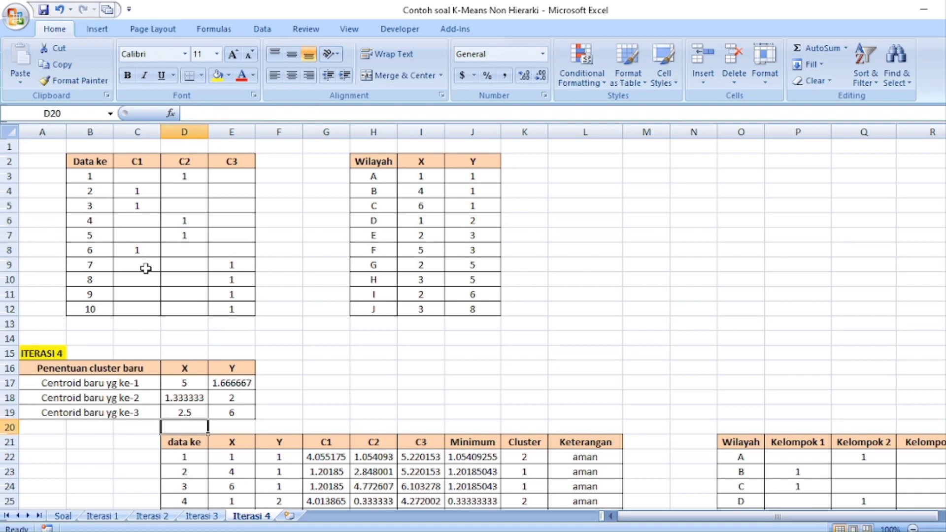
key(Down)
key(Down)
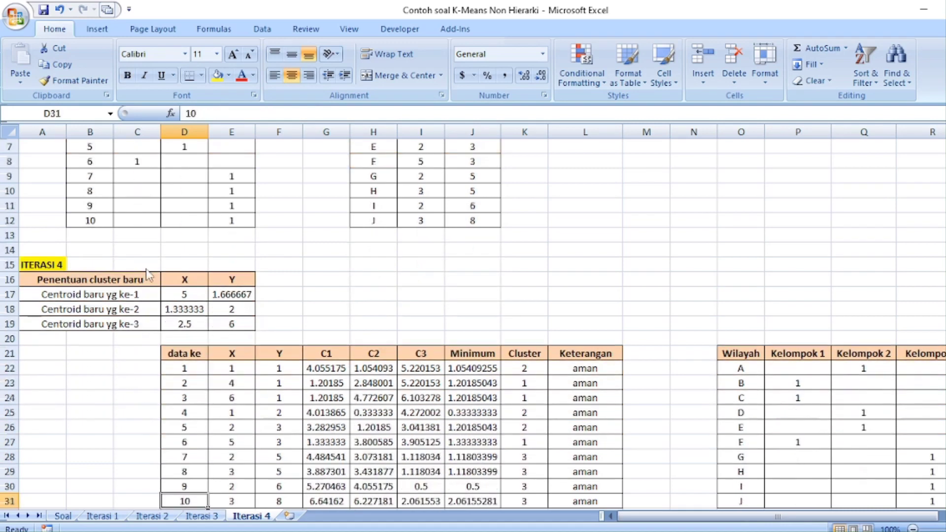
key(Up)
key(Up)
key(Up)
key(Up)
key(Up)
key(Right)
key(Right)
key(Right)
key(Up)
key(Up)
key(Up)
key(Up)
key(Up)
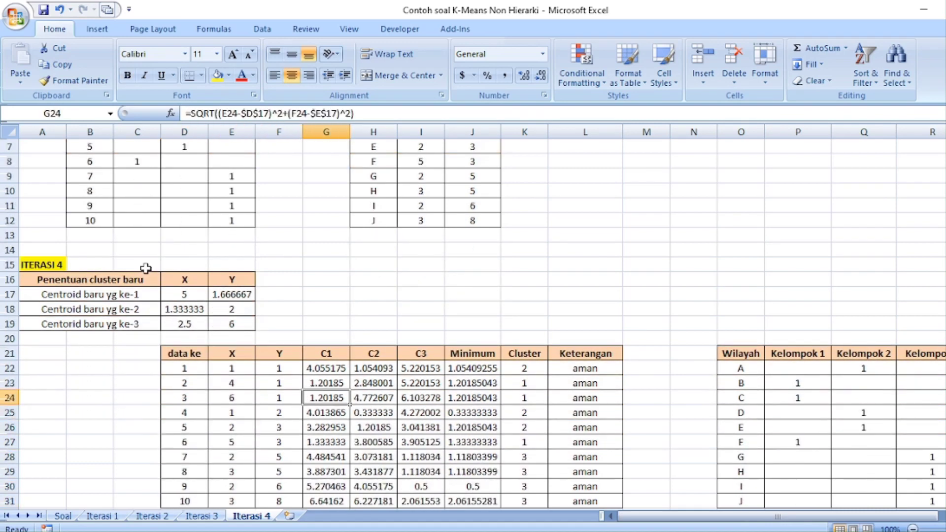
key(Down)
key(Right)
key(Left)
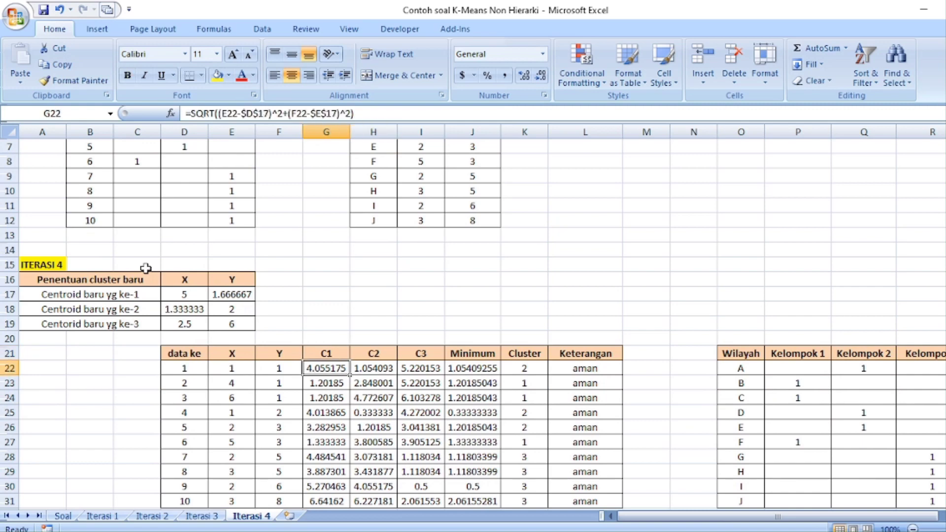
key(Right)
key(Right)
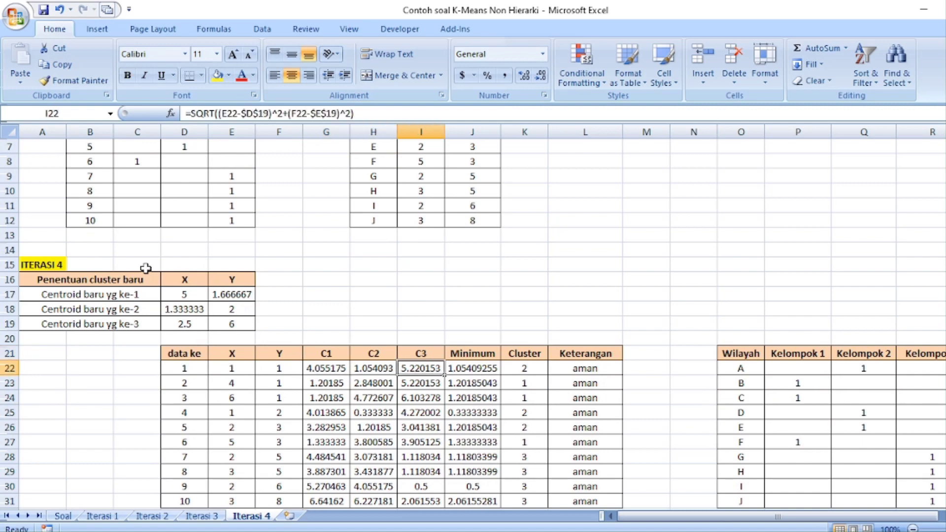
Step: Inspect the Minimum formula for data 1 and the Cluster formulas down to data 10 in Iterasi 4
key(Right)
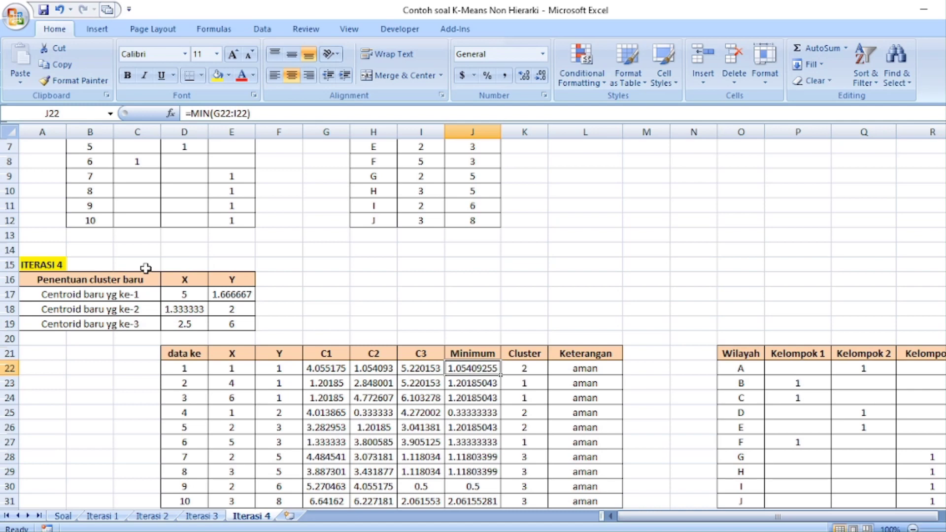
key(Right)
key(Left)
key(Right)
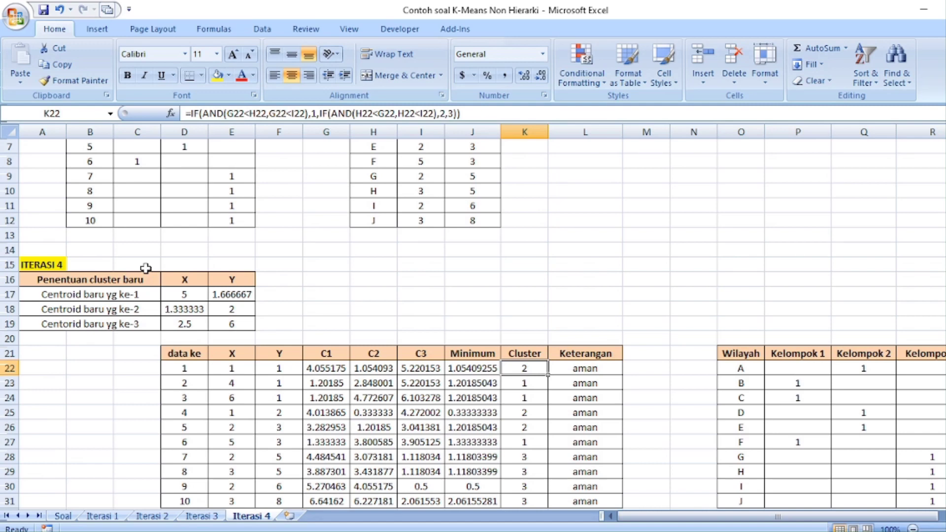
key(Down)
key(Down)
key(Down)
key(Down)
key(Down)
key(Down)
key(Down)
key(Down)
key(Down)
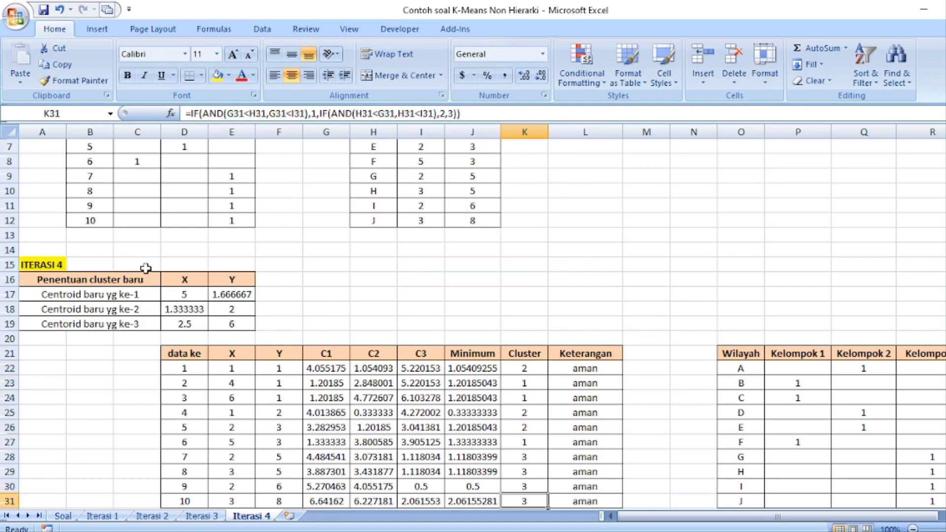
Step: Check the Keterangan formulas in Iterasi 4 that compare each cluster with its Iterasi 3 result
key(Down)
key(Down)
key(Up)
key(Up)
key(Up)
key(Right)
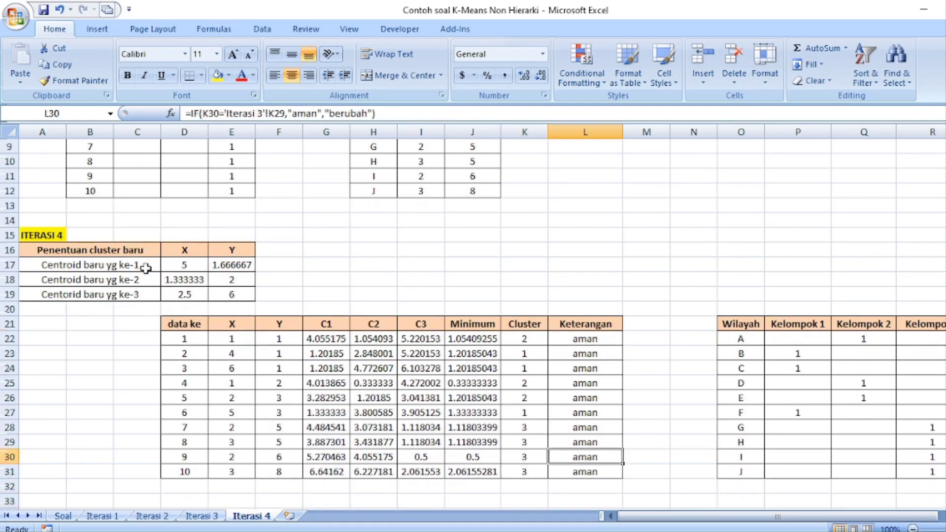
key(Down)
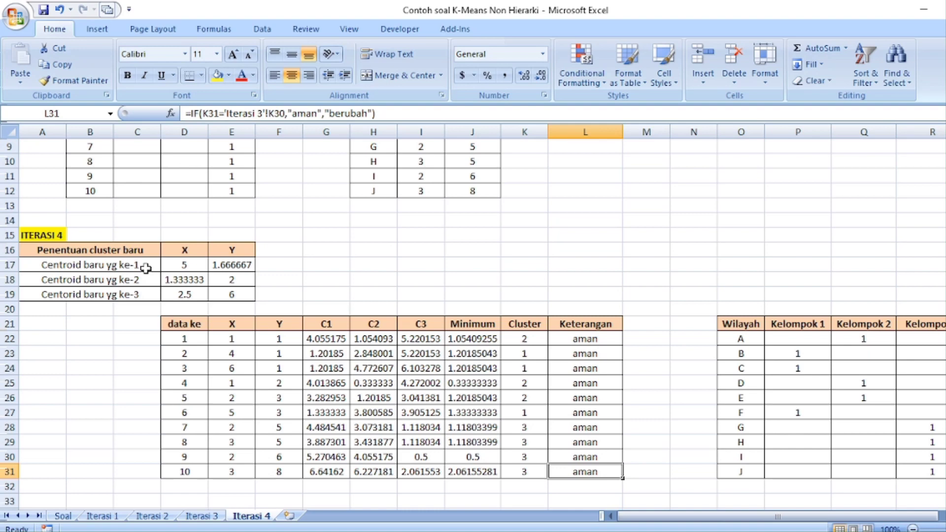
key(Up)
key(Up)
key(Up)
key(Up)
key(Up)
key(Up)
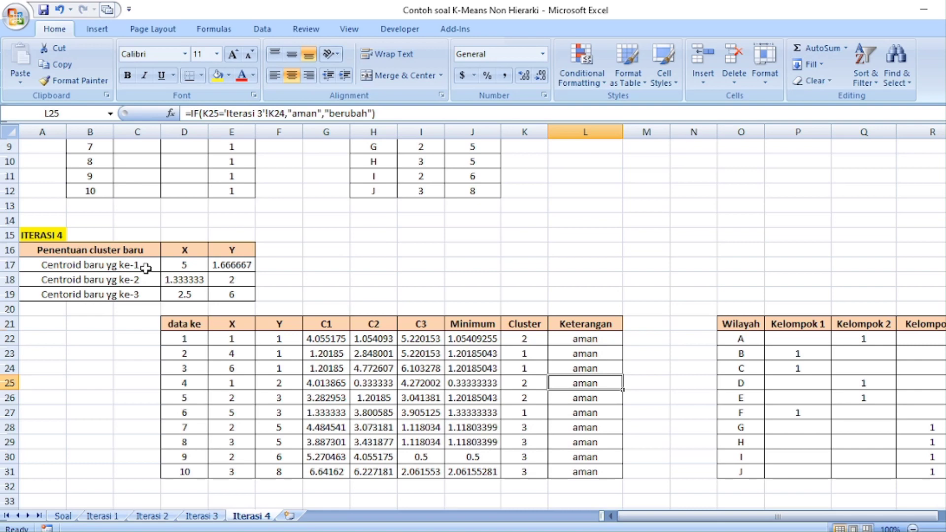
Step: Examine the Kelompok 1 entries in the Wilayah grouping table starting at column O of Iterasi 4
key(Right)
key(Right)
key(Right)
key(Right)
key(Left)
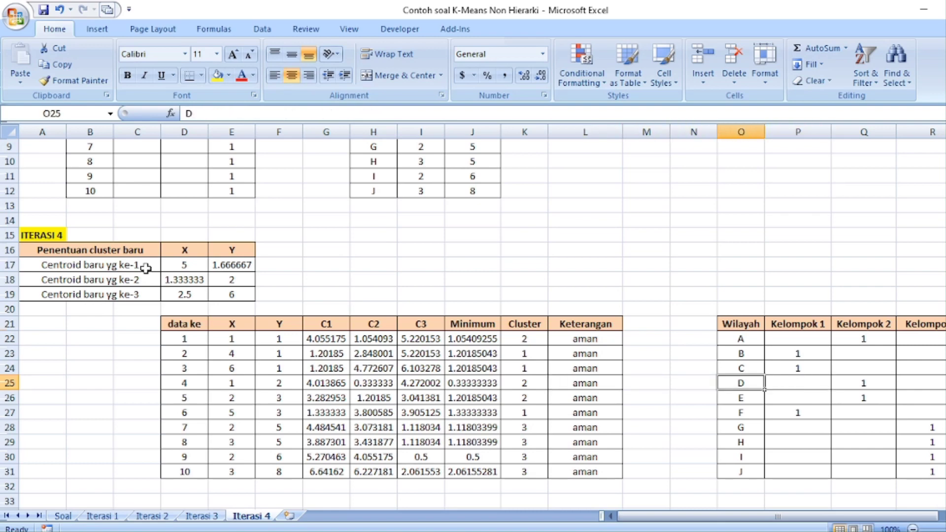
key(Right)
key(Up)
key(Up)
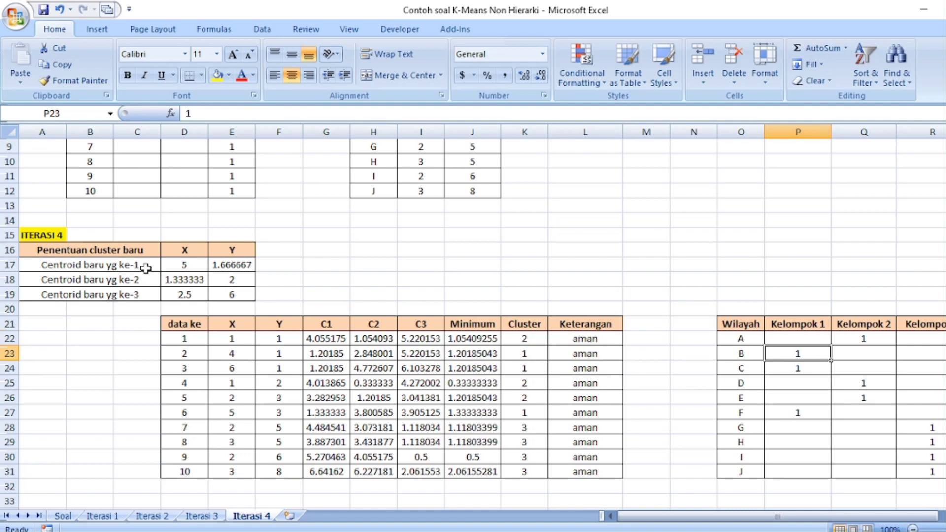
Step: Check the remaining Kelompok 1 entries through Wilayah F and the Kelompok 2 entries for Wilayah A, D and E
key(Down)
key(Down)
key(Down)
key(Down)
key(Right)
key(Up)
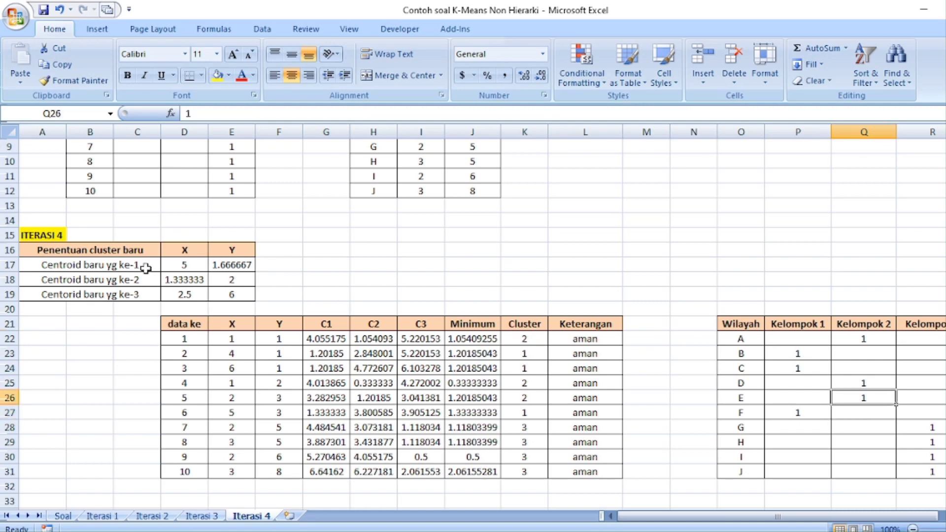
key(Up)
key(Up)
key(Up)
key(Up)
key(Down)
key(Down)
key(Down)
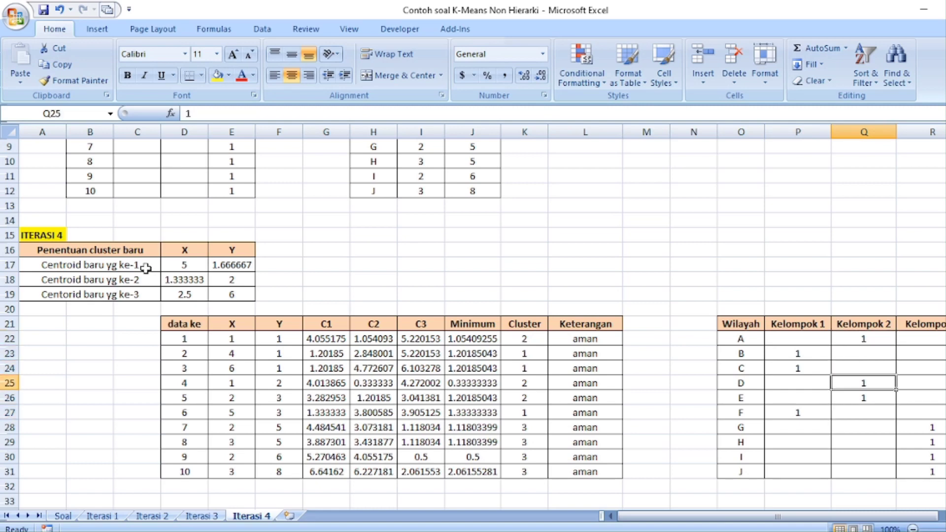
Step: Go to the first Kelompok 3 entry, for Wilayah G, in the Iterasi 4 grouping table
key(Down)
key(Down)
key(Down)
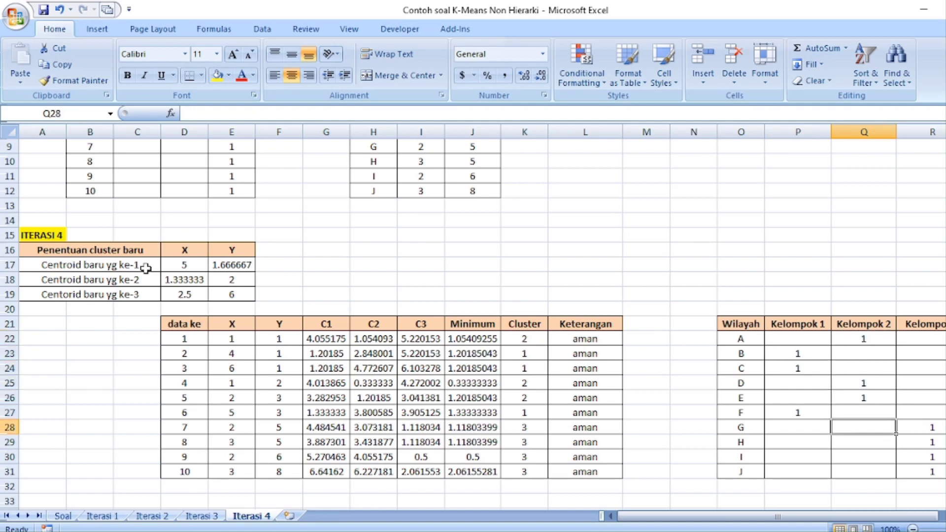
key(Right)
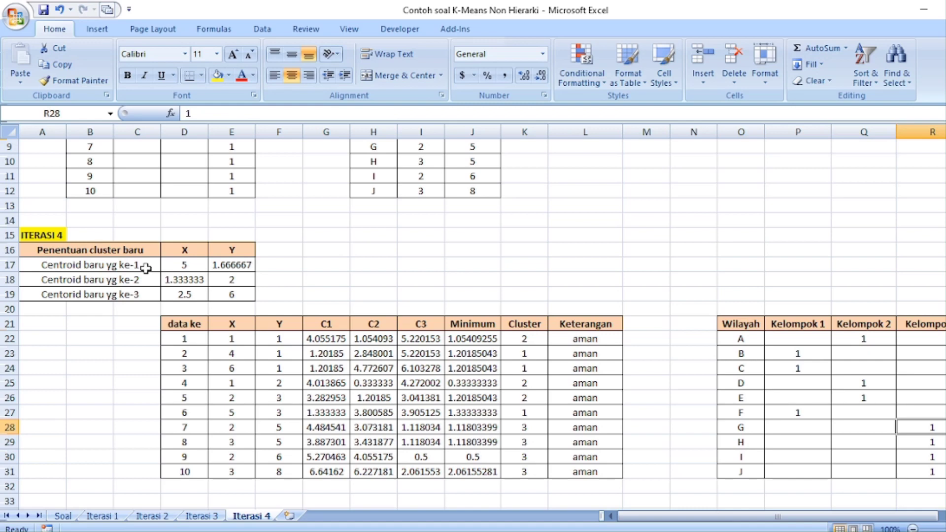
Step: Return to the beginning of the Iterasi 4 sheet at cell F1 to view the cluster assignment and Wilayah data tables
key(Up)
key(Up)
key(Up)
key(Left)
key(Left)
key(Left)
key(Left)
key(Left)
key(Left)
key(Left)
key(Left)
key(Left)
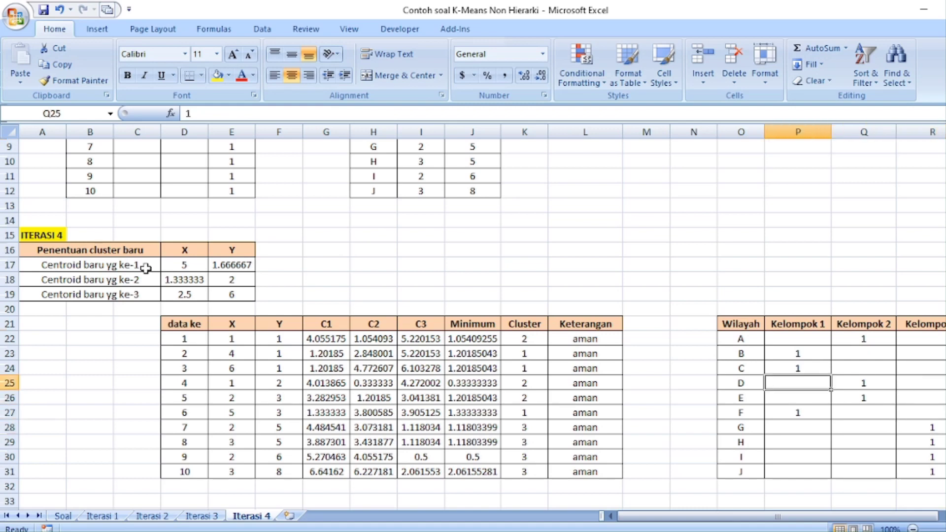
key(Right)
key(Up)
key(Up)
key(Up)
key(Up)
key(Up)
key(Up)
key(Up)
key(Up)
key(Up)
key(Up)
key(Up)
key(Up)
key(Up)
key(Up)
key(Up)
key(Up)
key(Up)
key(Up)
key(Up)
key(Up)
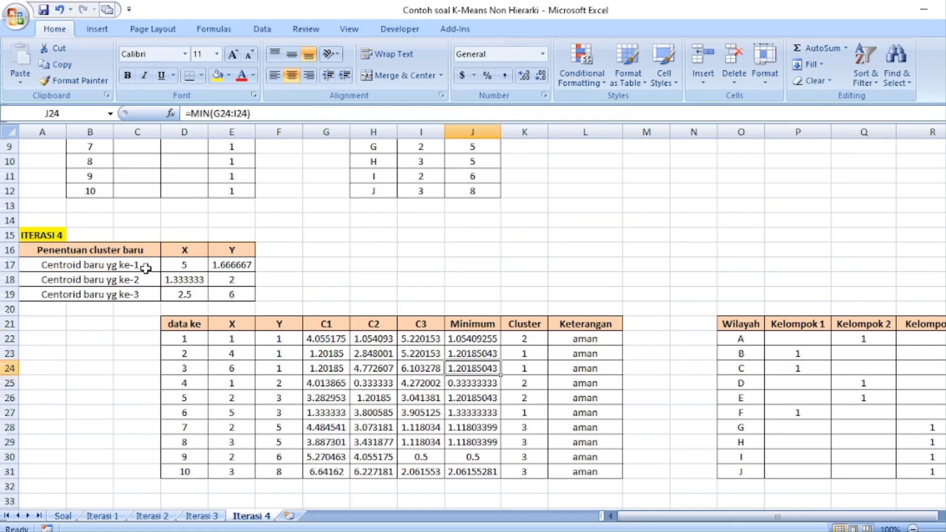
key(Up)
key(Up)
key(Up)
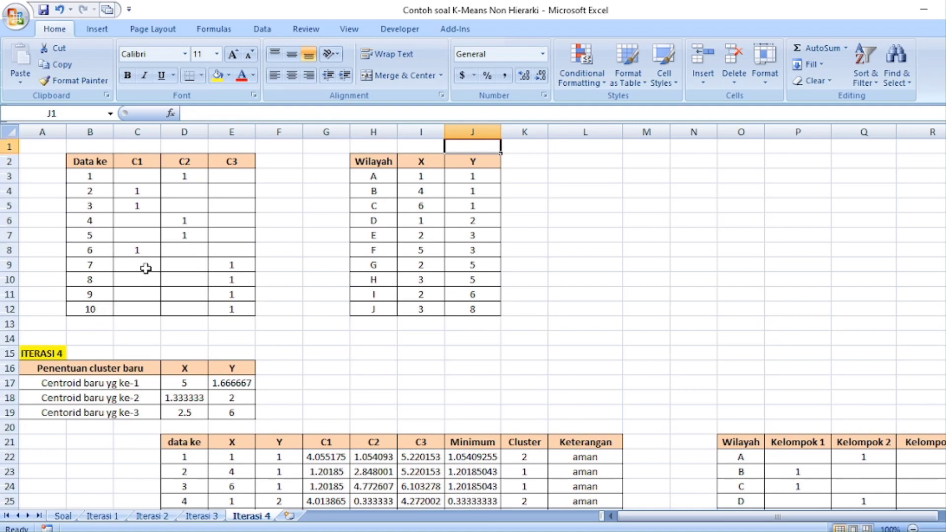
key(Left)
key(Left)
key(Left)
key(Left)
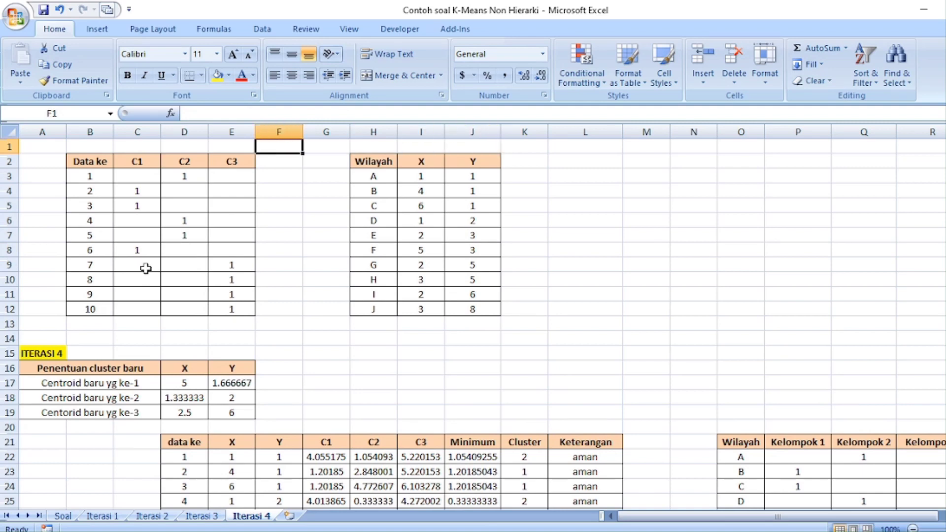